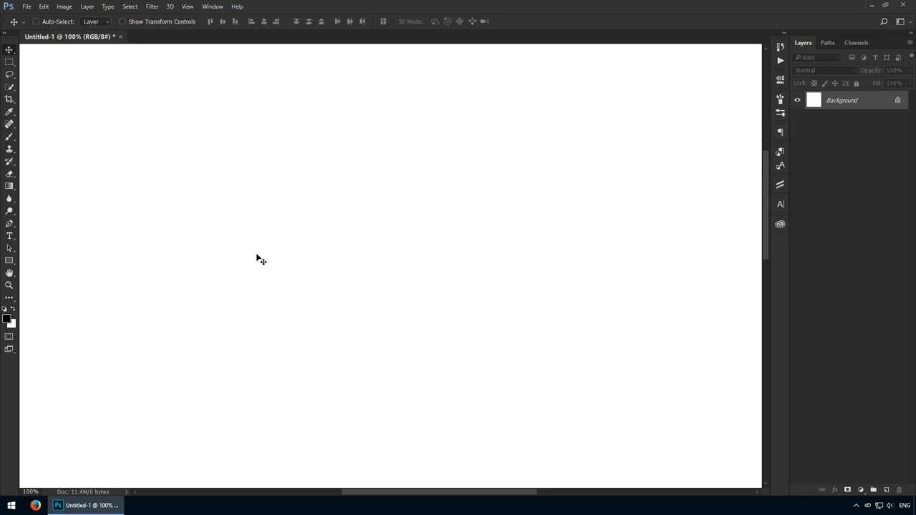
Draw a black square shape about 326 px wide and move it slightly down and left on the canvas
click(9, 260)
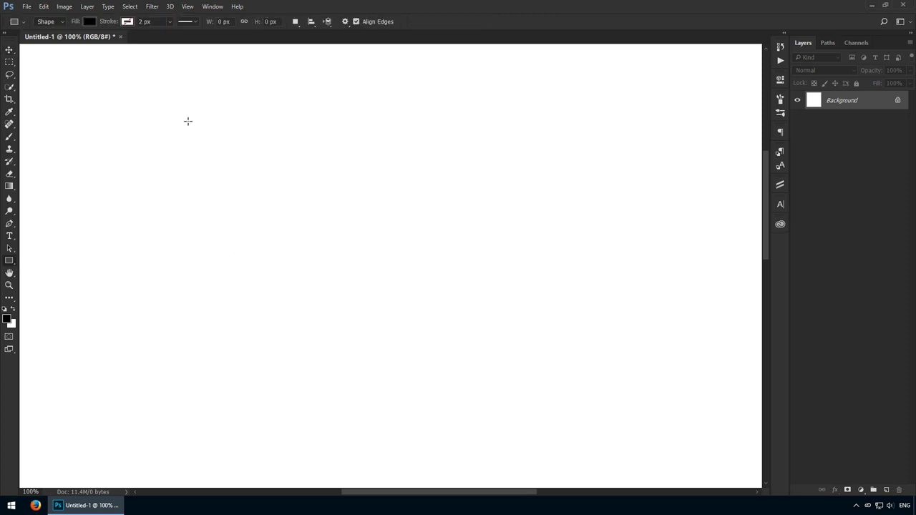
drag(187, 121, 368, 275)
key(v)
drag(276, 241, 262, 293)
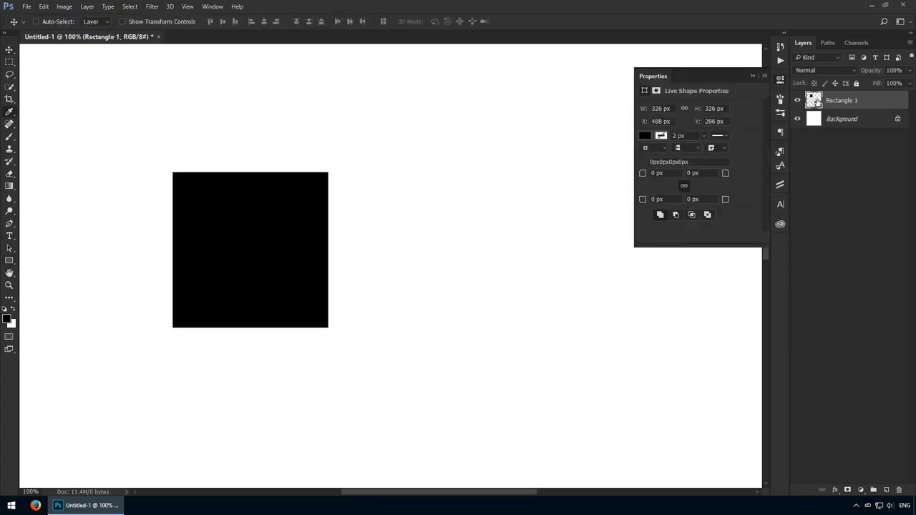
Change the square's fill colour to bright red
double_click(814, 100)
click(380, 187)
key(Return)
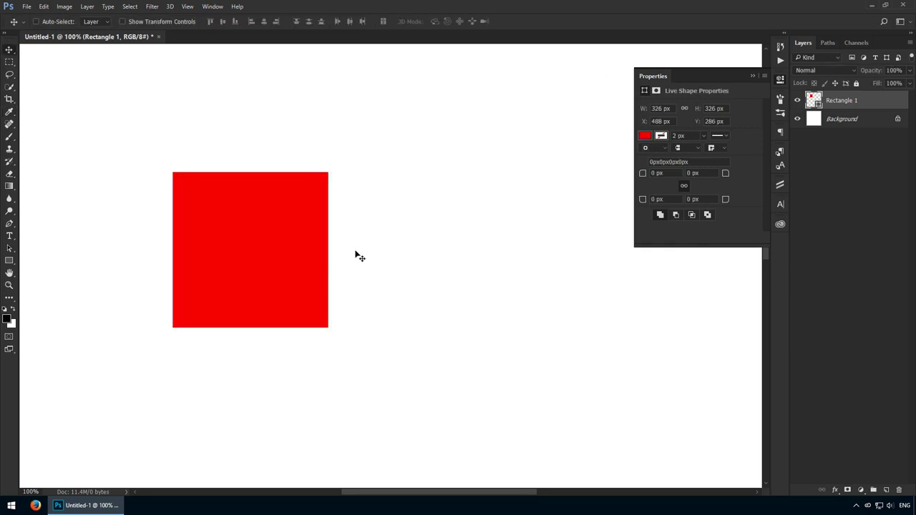
Duplicate the red square, rotate the copy by 45 degrees about its centre, and merge the two shape layers
key(ctrl+j)
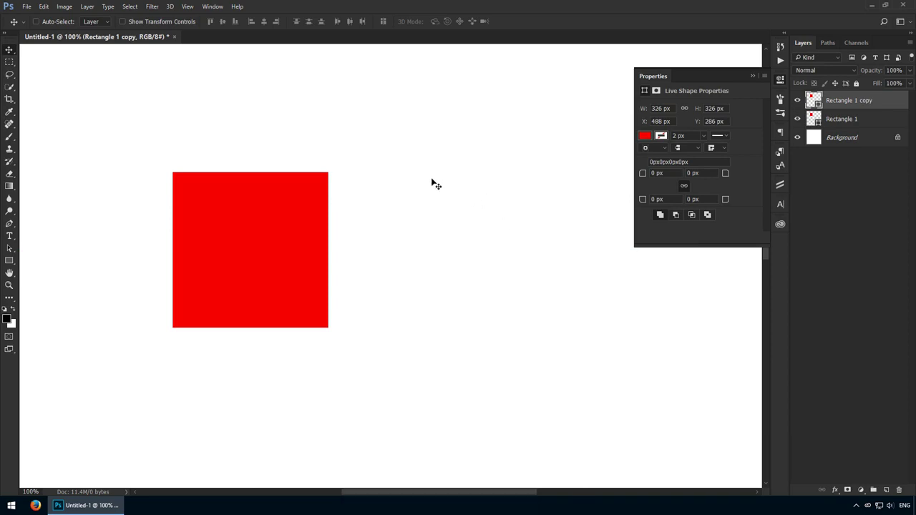
key(ctrl+t)
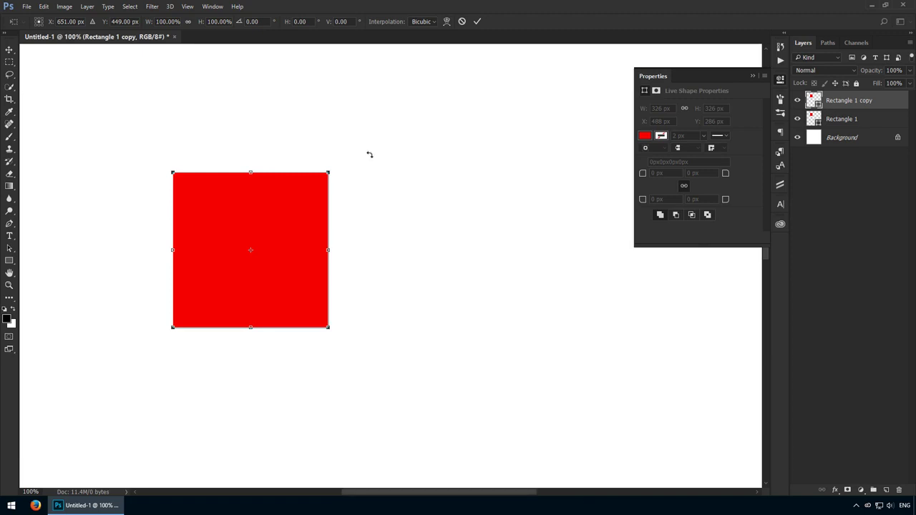
drag(370, 154, 387, 263)
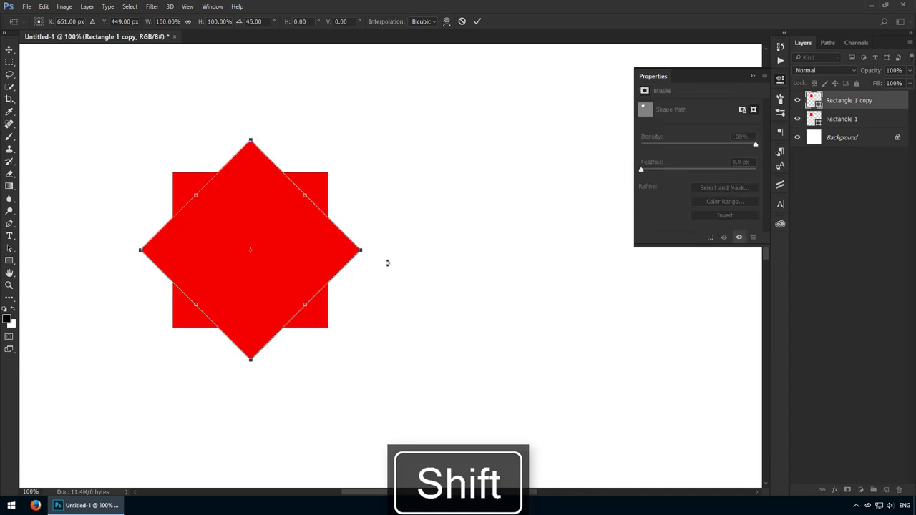
key(Return)
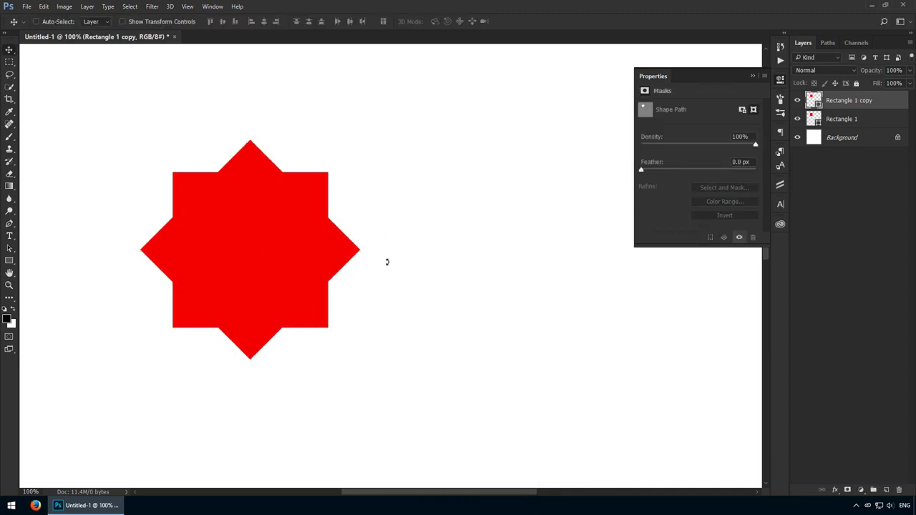
shift+click(844, 120)
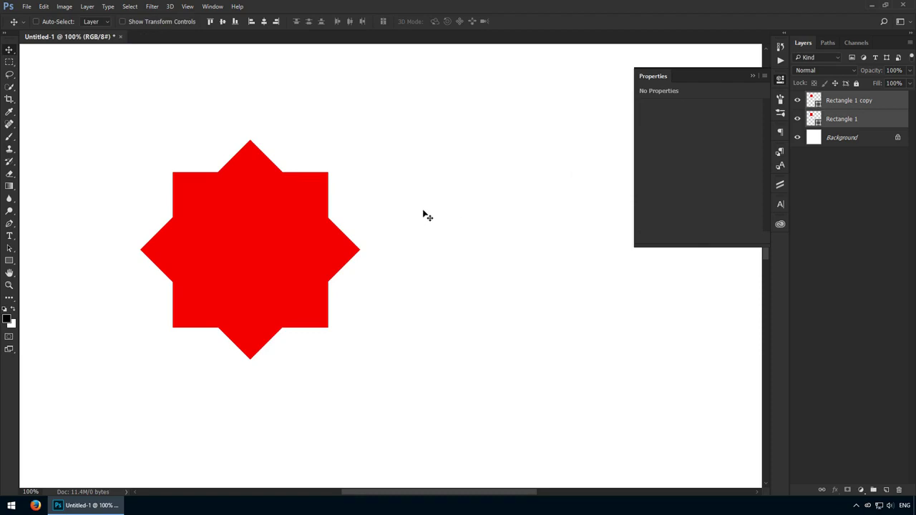
key(ctrl+e)
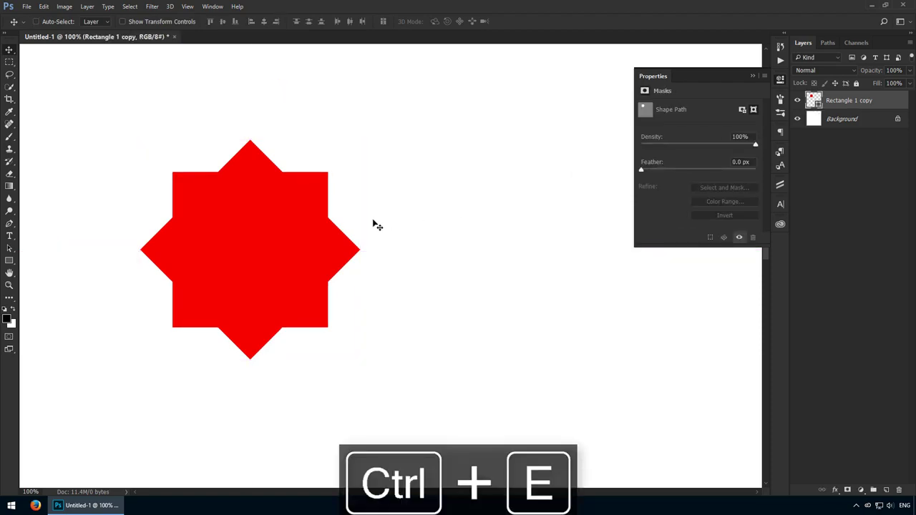
Select the four corner anchor points of the upright square with the Direct Selection tool, then clear the selection
click(10, 248)
click(52, 257)
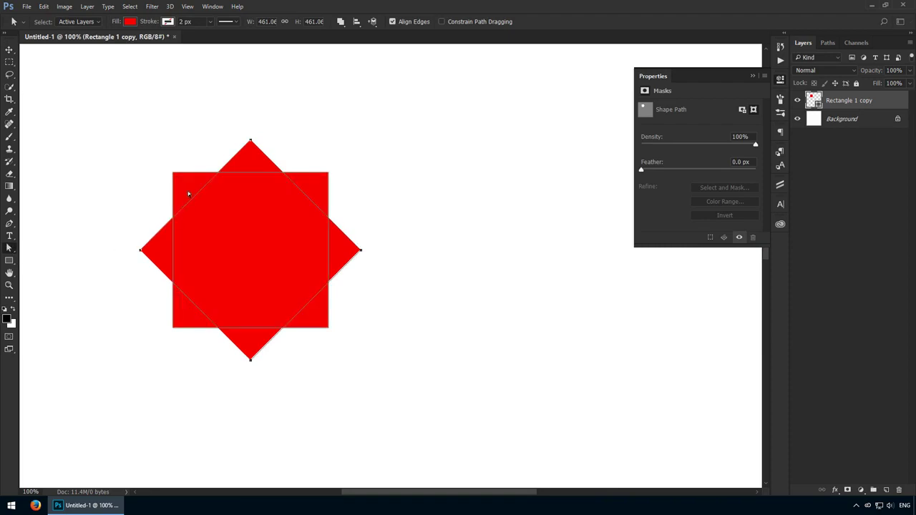
drag(162, 163, 185, 187)
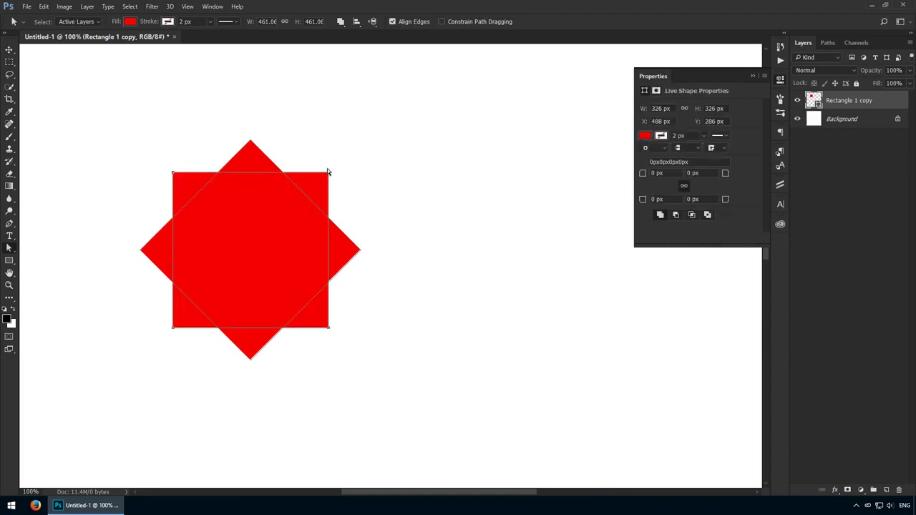
drag(316, 159, 345, 194)
drag(325, 334, 344, 308)
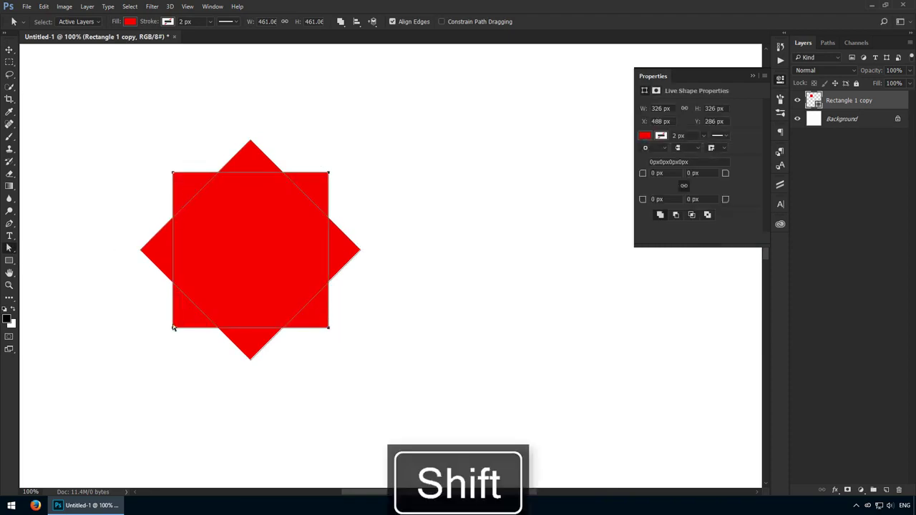
drag(162, 320, 182, 336)
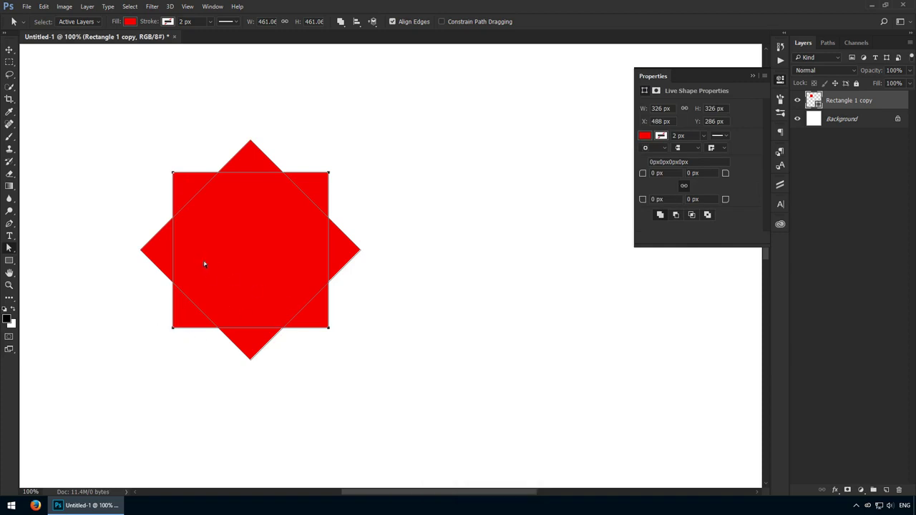
click(43, 242)
Select the upright square's path with the Path Selection tool and round all four of its corners to 60 px
right_click(9, 248)
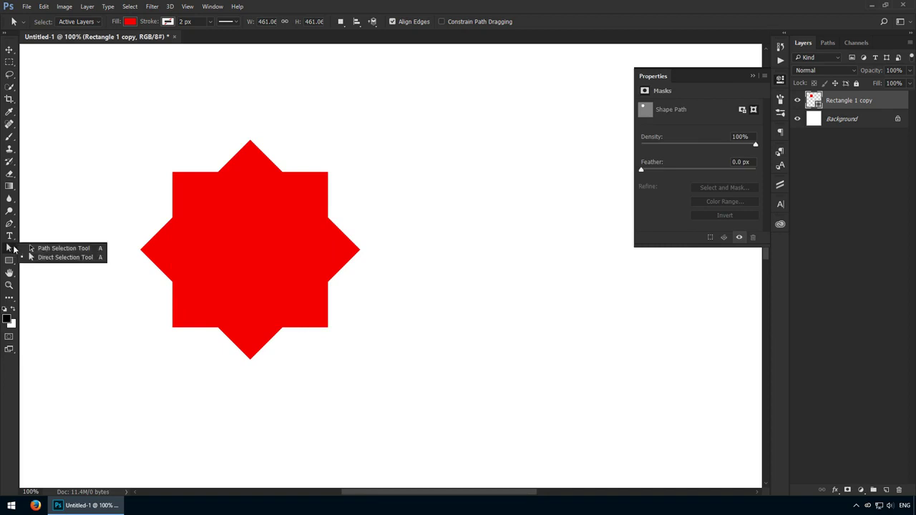
click(60, 249)
click(180, 192)
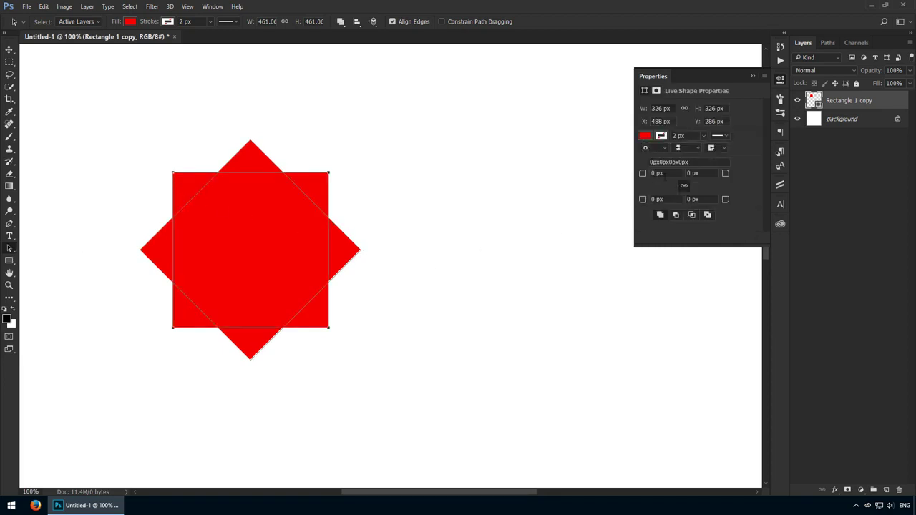
text(20)
key(Return)
key(Return)
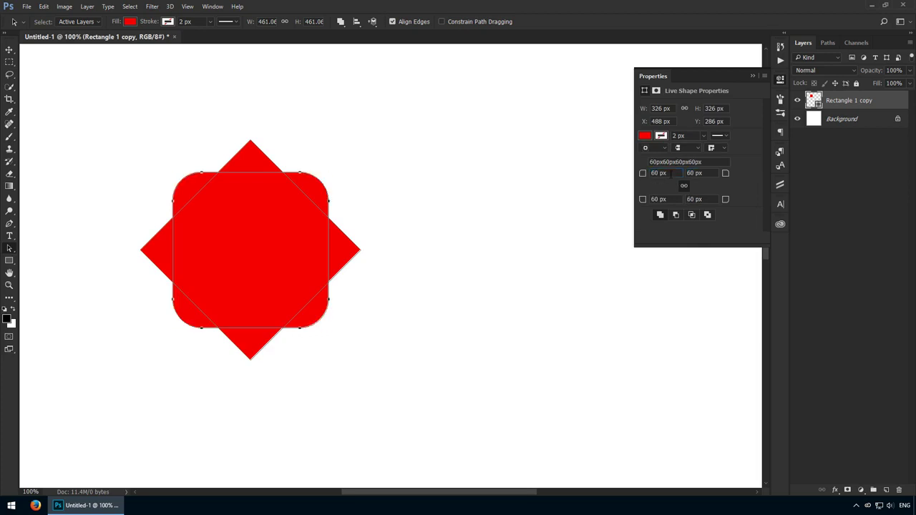
key(v)
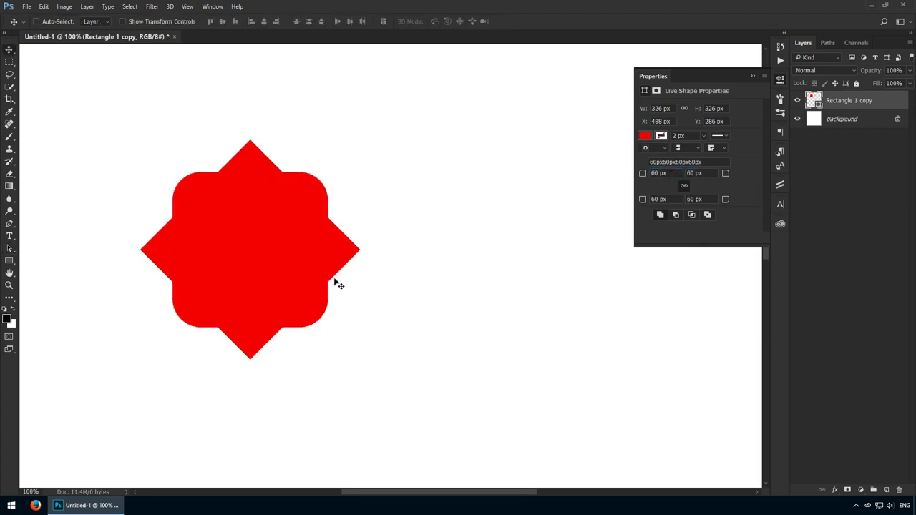
Select both paths of the merged shape and define them as a custom shape, naming it with a first name followed by 1
key(a)
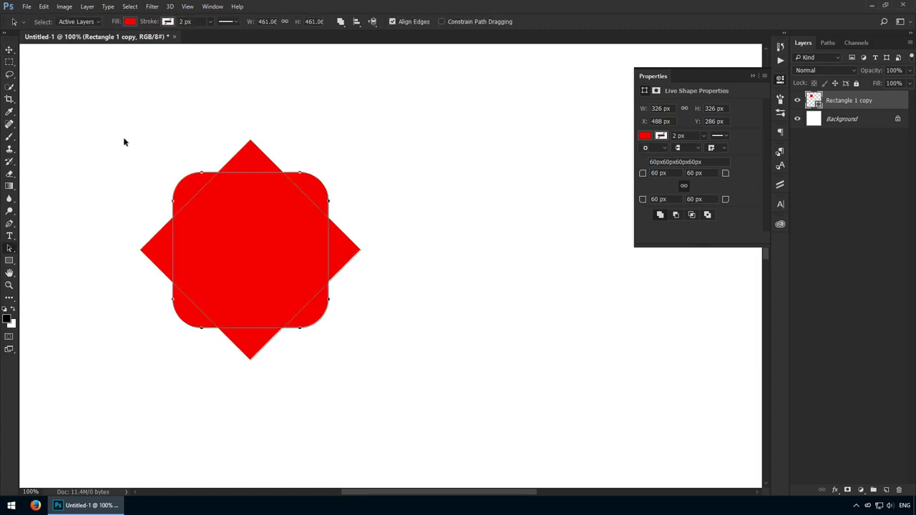
click(152, 254)
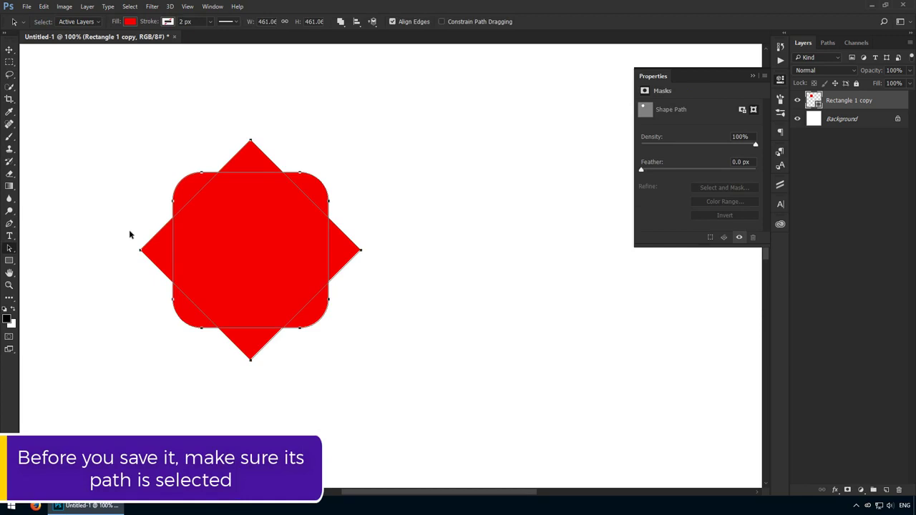
click(45, 9)
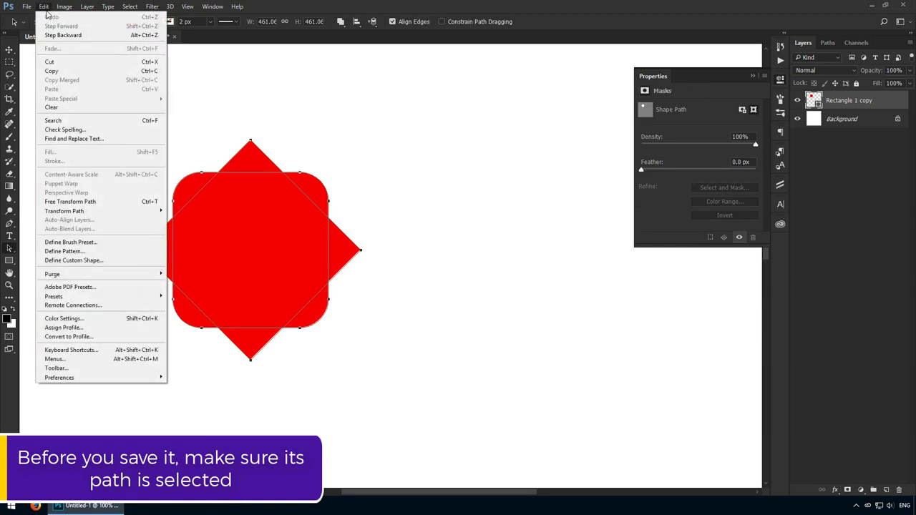
click(121, 261)
text(chris 1)
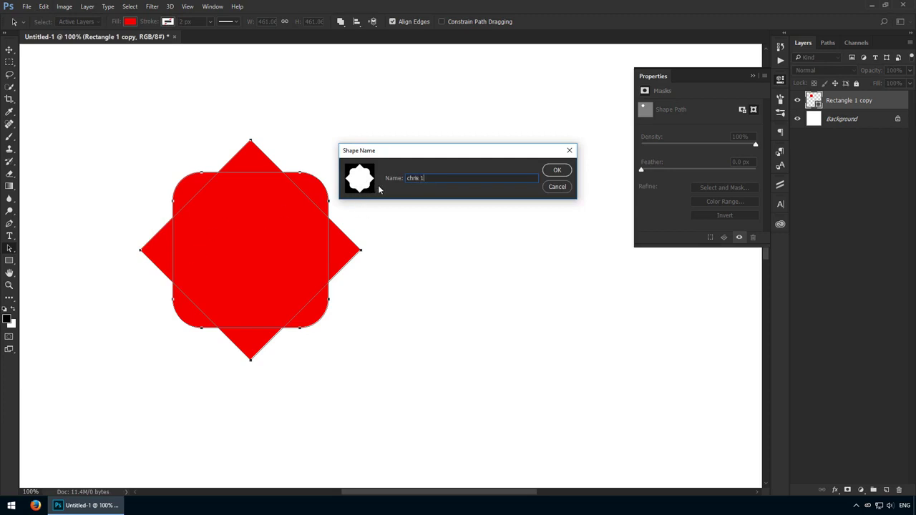
click(556, 172)
Place a duplicate of the red shape to the right of the original and show the rulers, keeping their units in pixels
key(v)
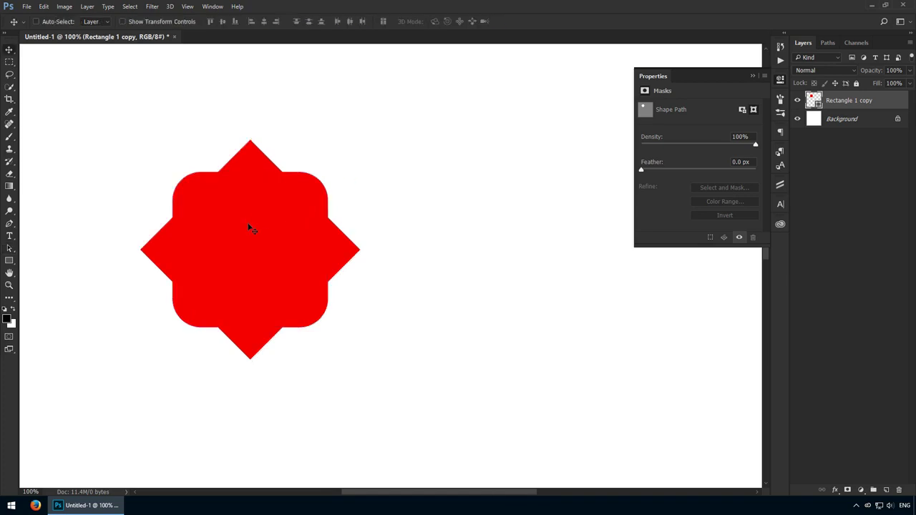
drag(252, 229, 324, 266)
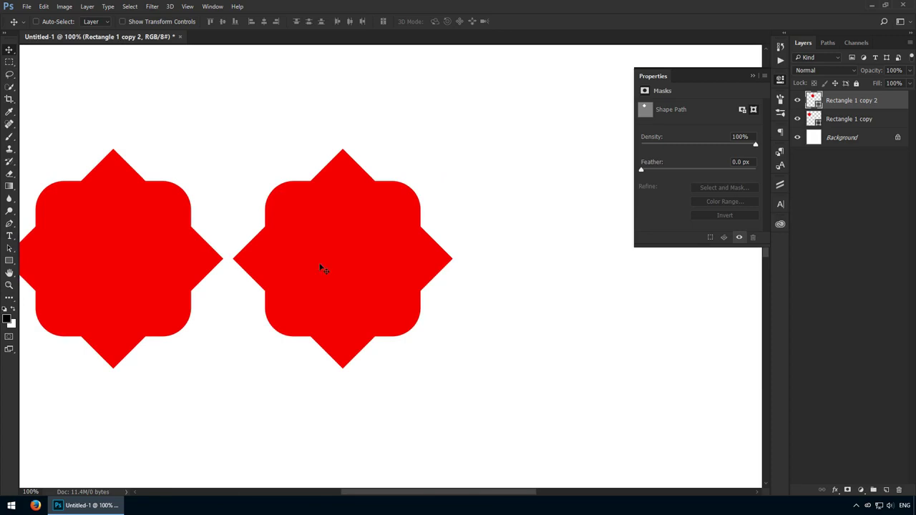
key(ctrl+r)
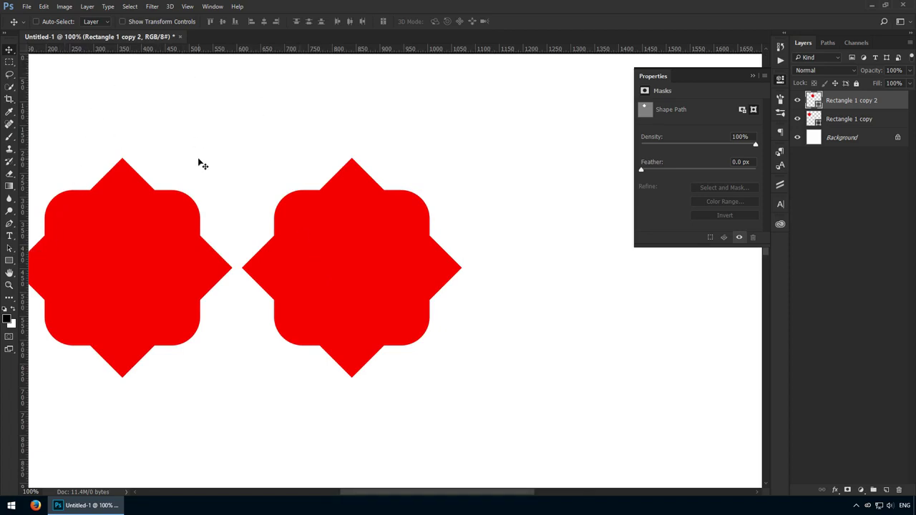
right_click(254, 52)
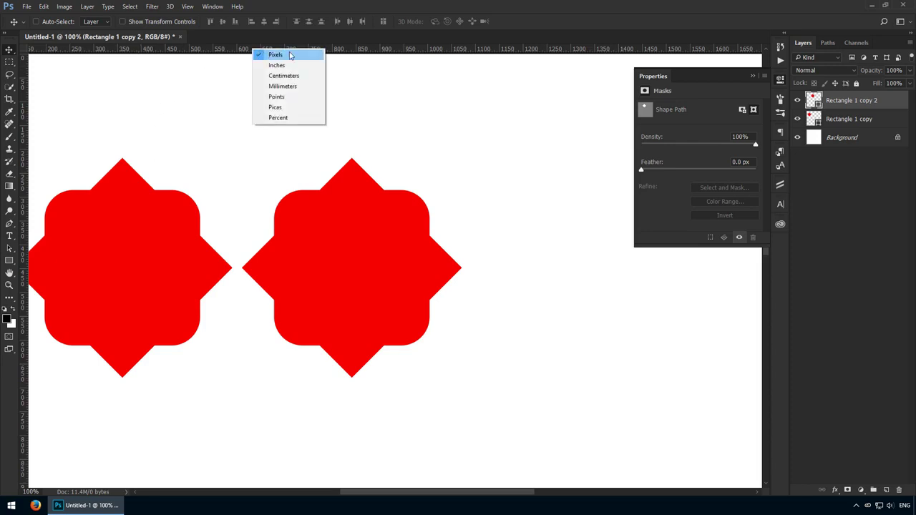
click(208, 78)
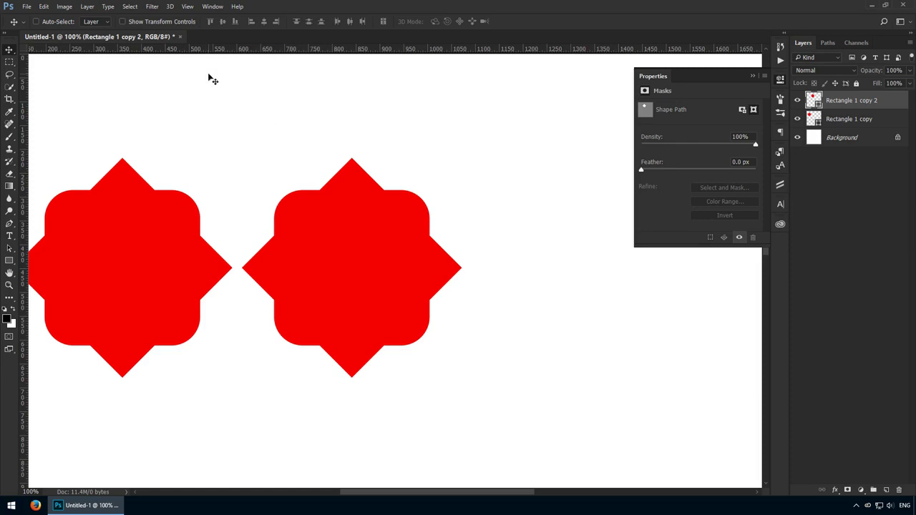
Place a vertical and a horizontal guide that cross at the centre of the duplicated shape
drag(24, 296, 352, 298)
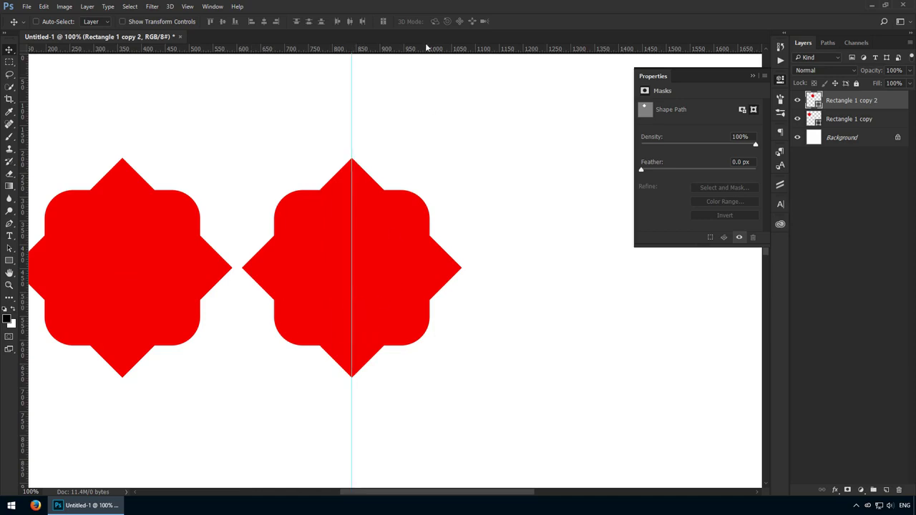
drag(425, 50, 455, 269)
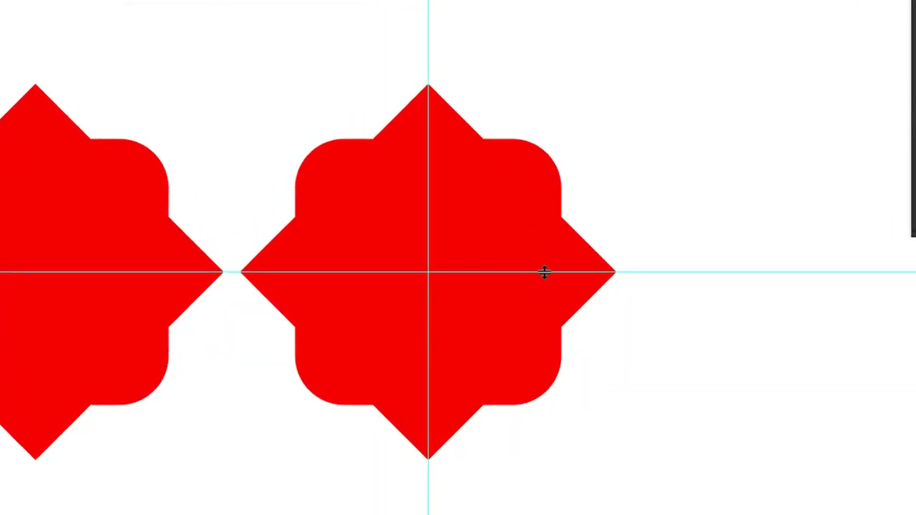
drag(545, 273, 586, 274)
click(496, 283)
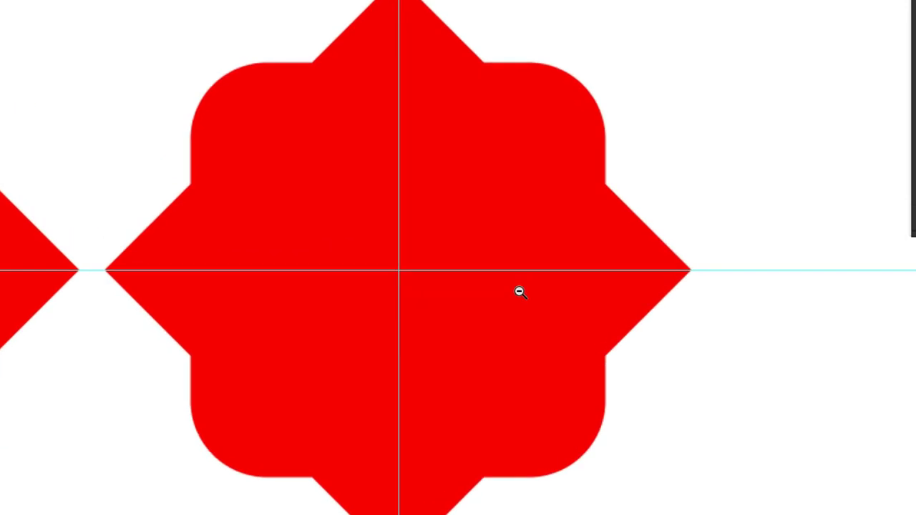
drag(491, 286, 552, 275)
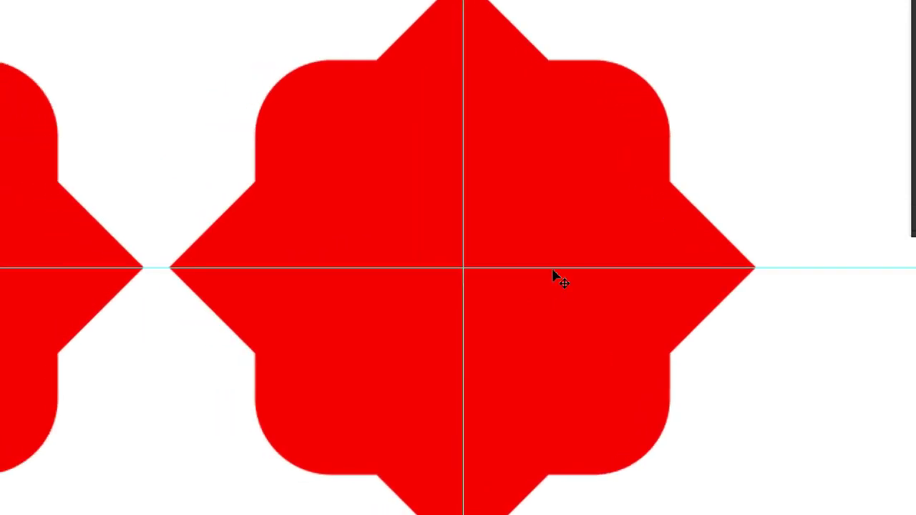
Lock the guides so they cannot be moved accidentally
key(ctrl+alt+semicolon)
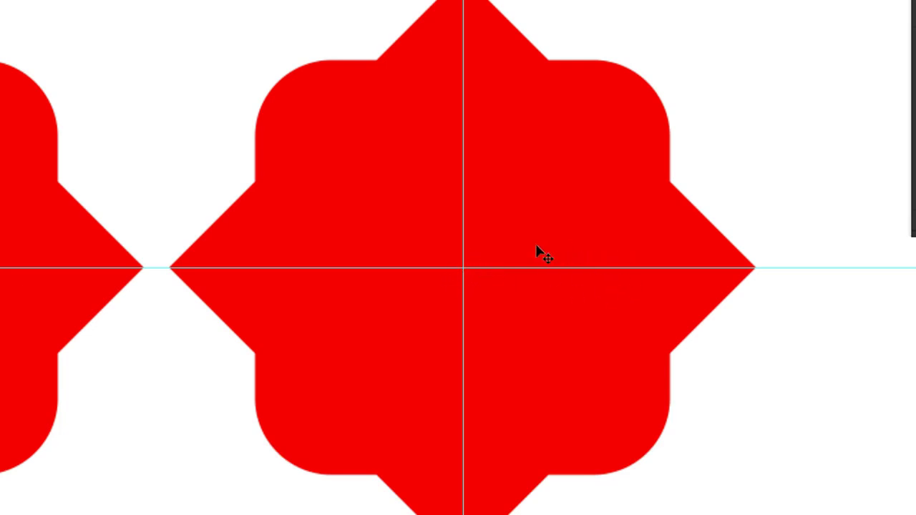
key(ctrl+alt+semicolon)
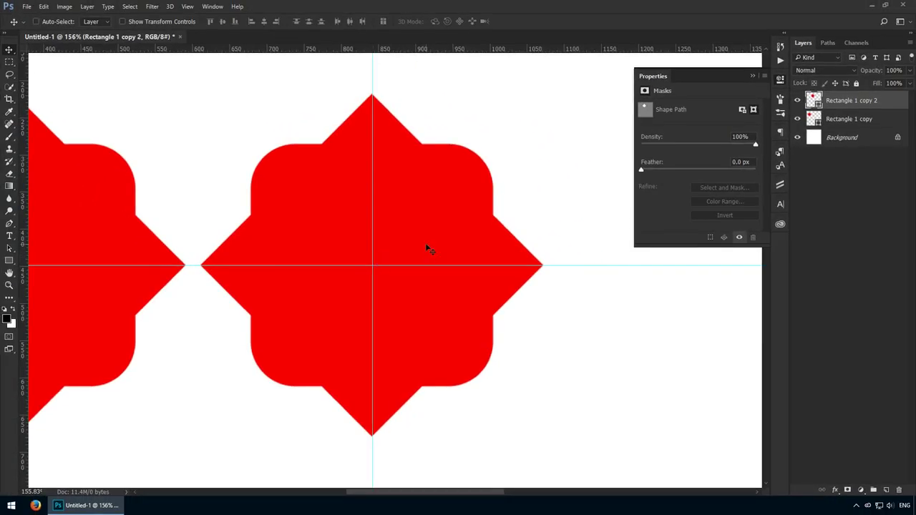
click(187, 7)
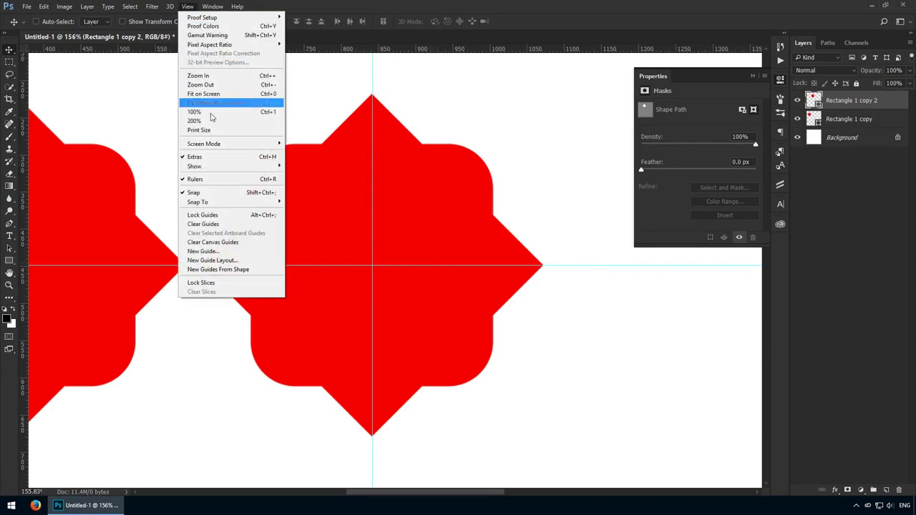
click(227, 217)
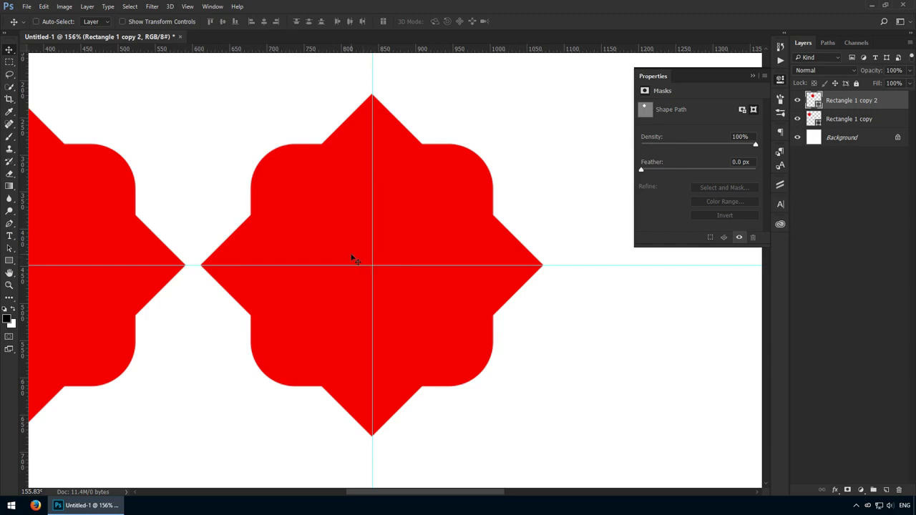
Select both paths of the duplicated shape and add an anchor point at the midpoint of each side of the rounded square with the Pen tool
key(a)
click(239, 148)
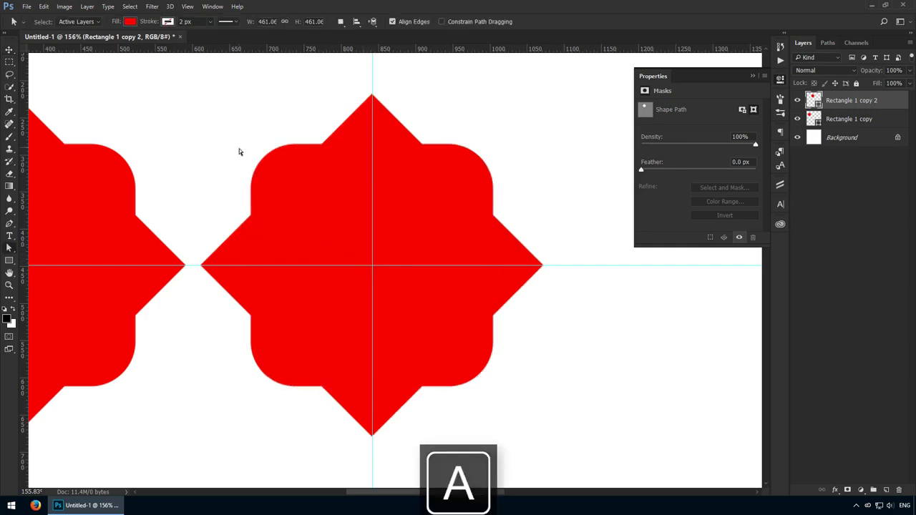
drag(224, 121, 547, 438)
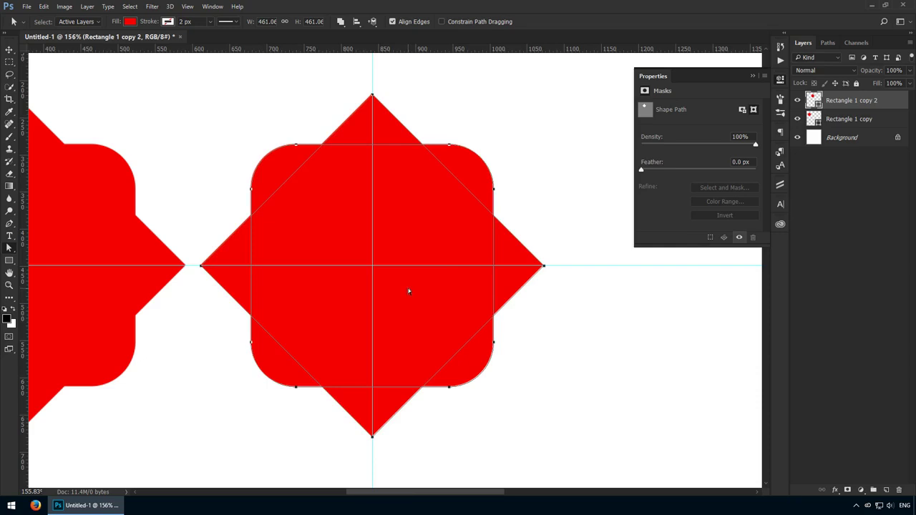
key(p)
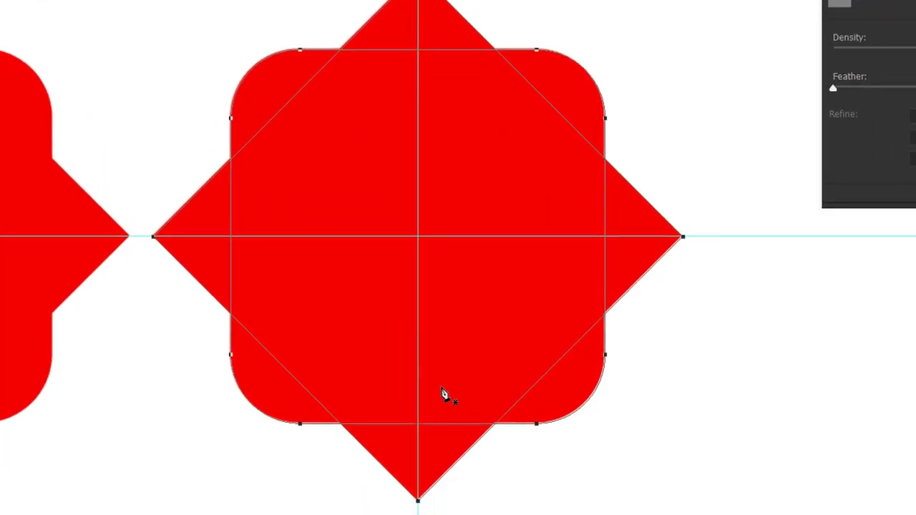
click(434, 442)
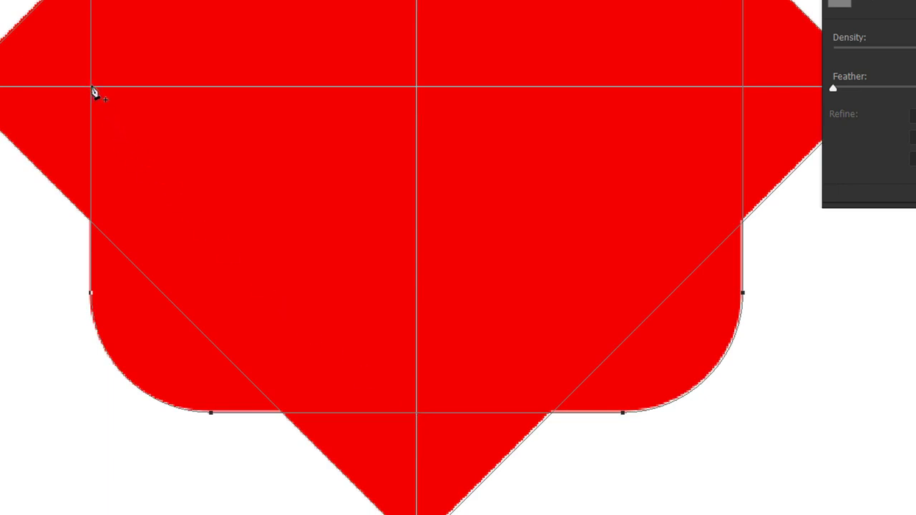
click(91, 86)
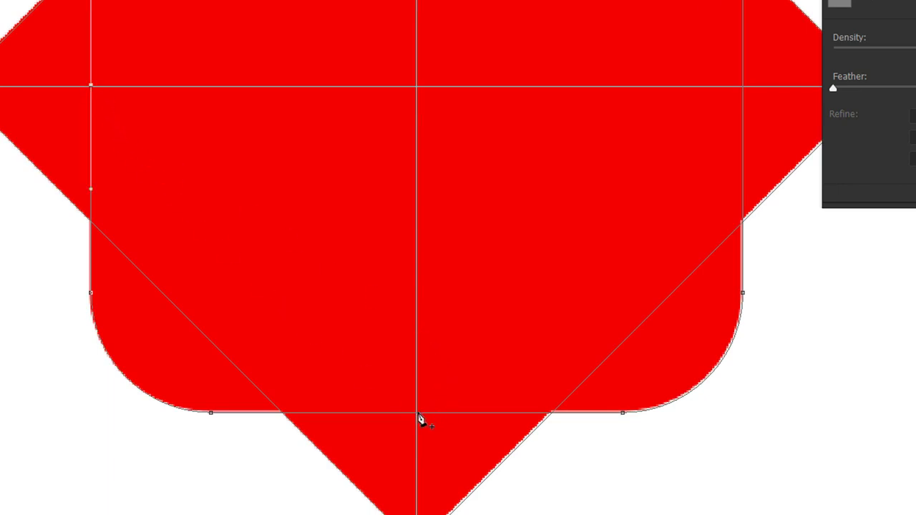
click(419, 413)
scroll(518, 260, right, 3)
scroll(432, 384, up, 6)
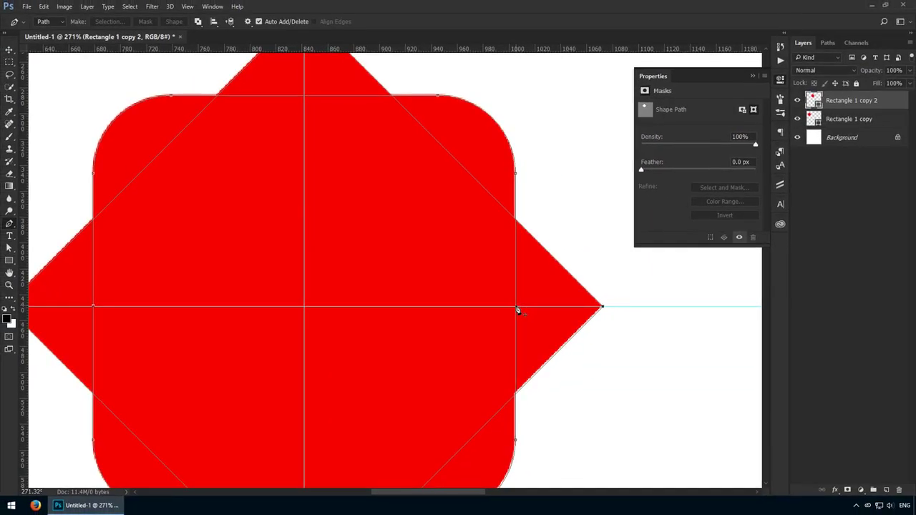
click(517, 308)
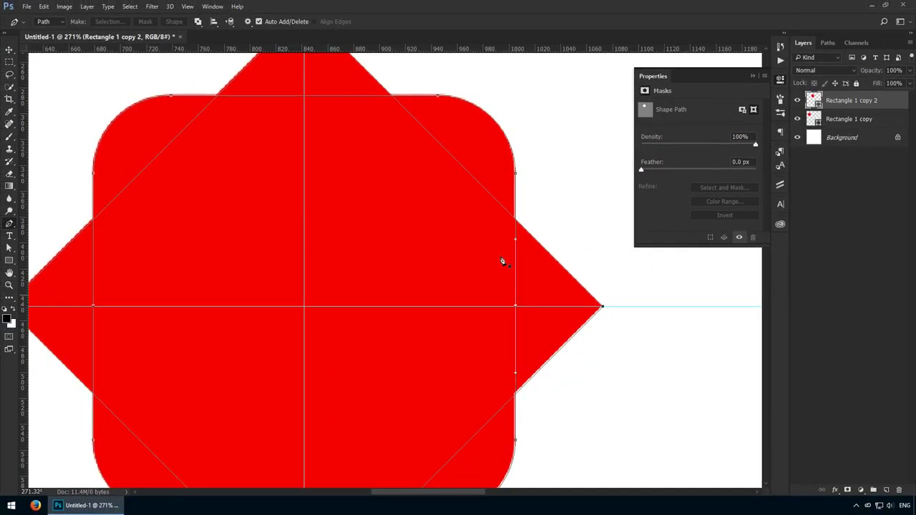
click(305, 96)
Place two more duplicates of the edited shape, one to its right and another farther down and to the right
key(z)
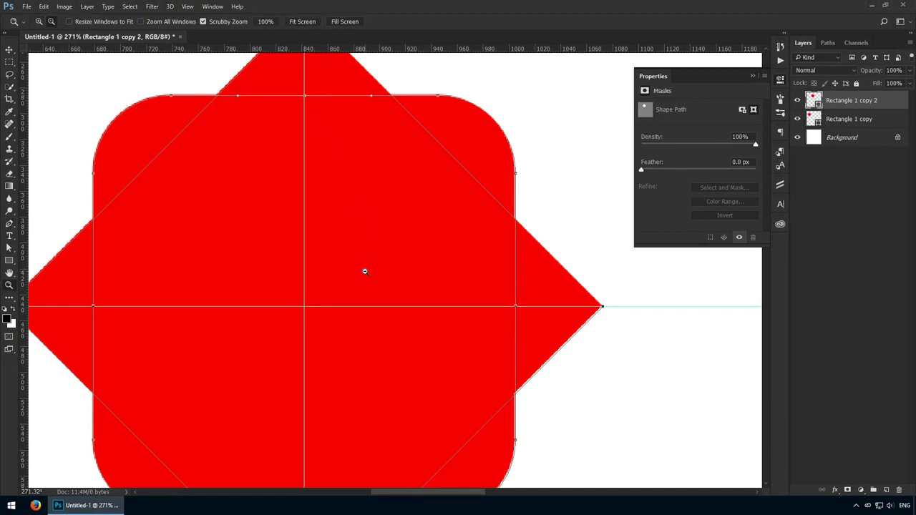
alt+click(364, 271)
scroll(354, 264, down, 5)
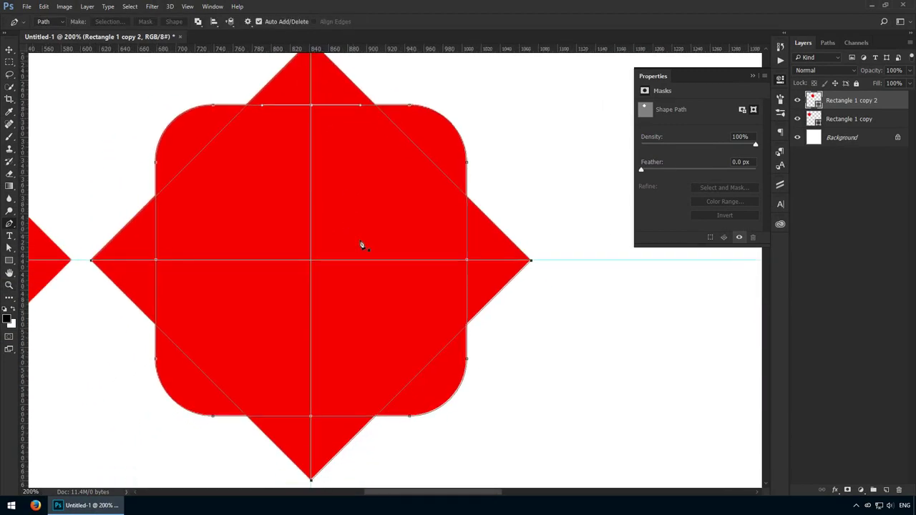
drag(309, 275, 520, 419)
ctrl+click(383, 313)
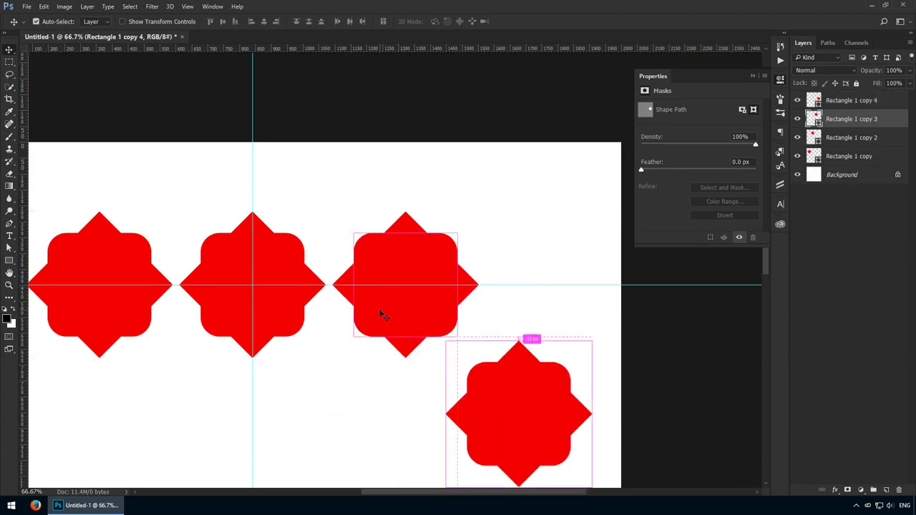
key(z)
drag(399, 291, 429, 304)
key(a)
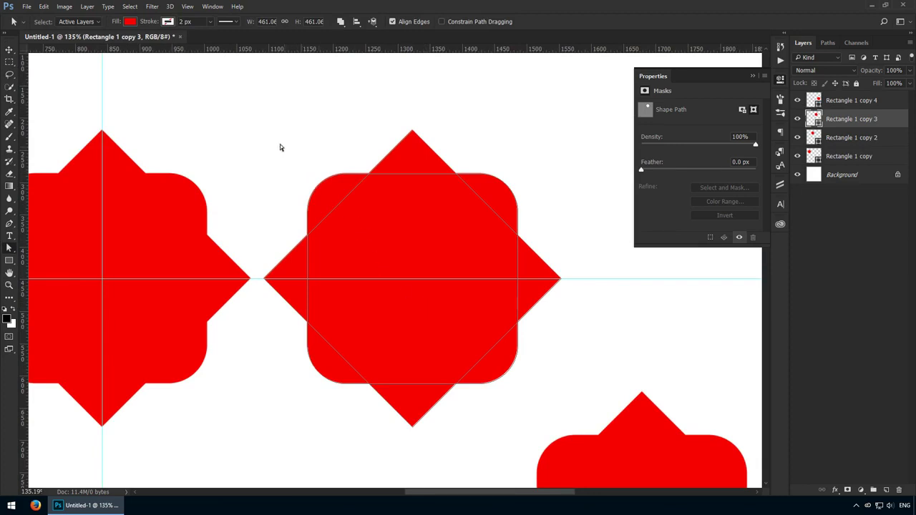
drag(256, 118, 559, 431)
scroll(534, 384, up, 3)
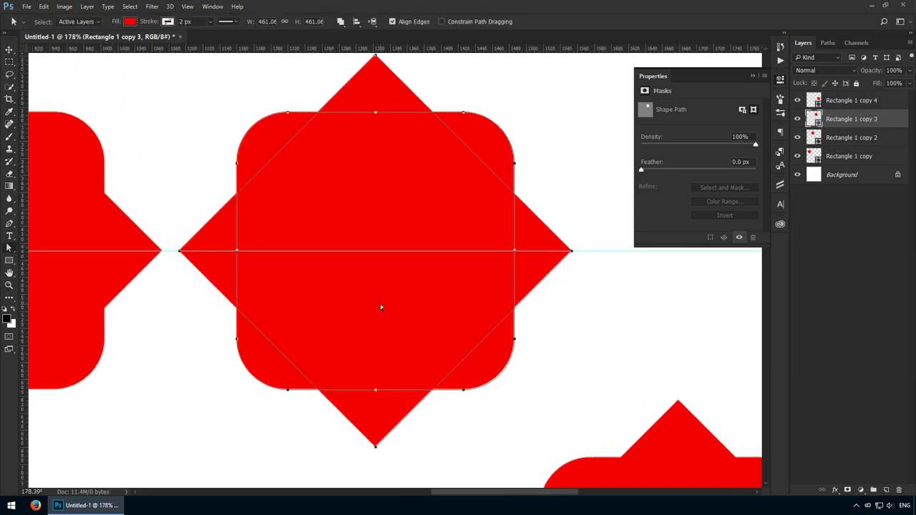
key(p)
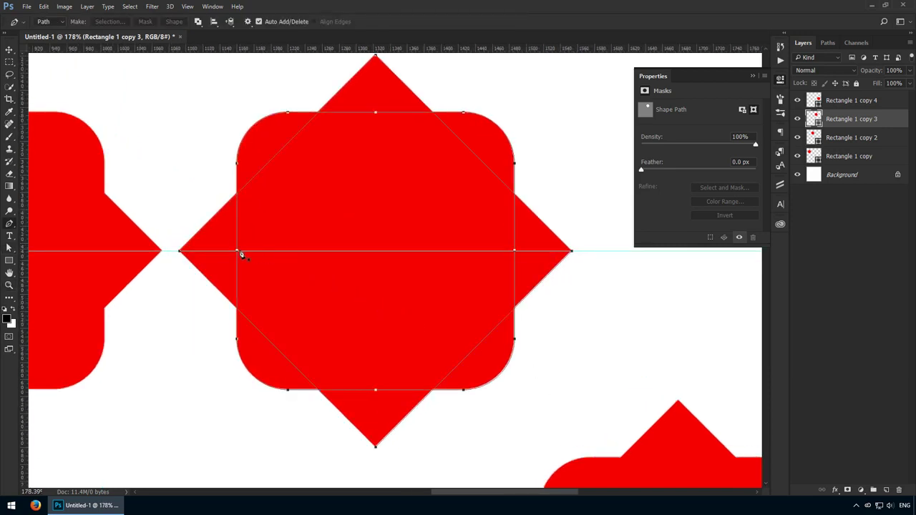
click(827, 176)
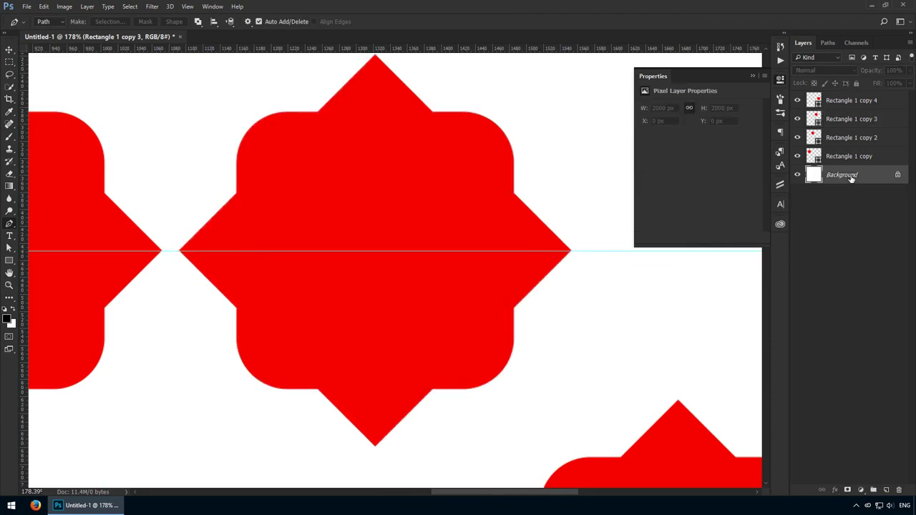
Delete the midpoint anchors on all four sides of the rounded square in the third shape, leaving only its corner arcs
key(v)
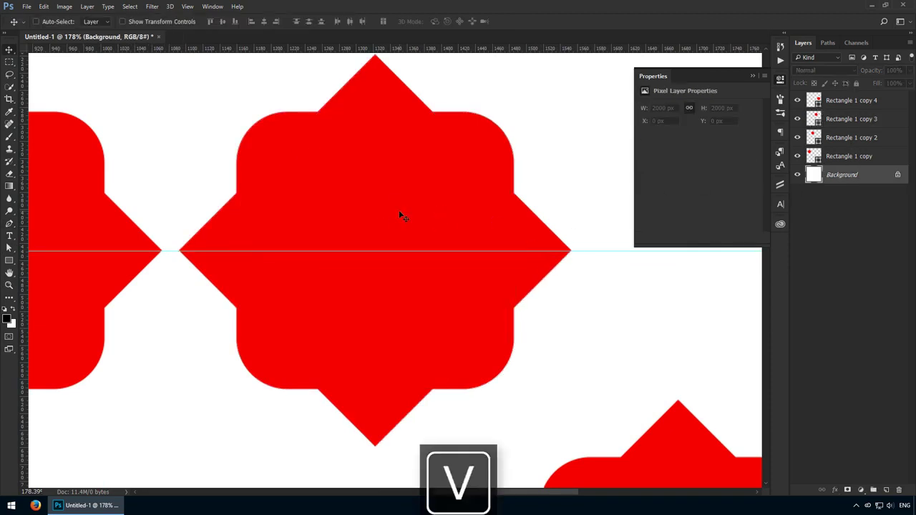
ctrl+click(364, 168)
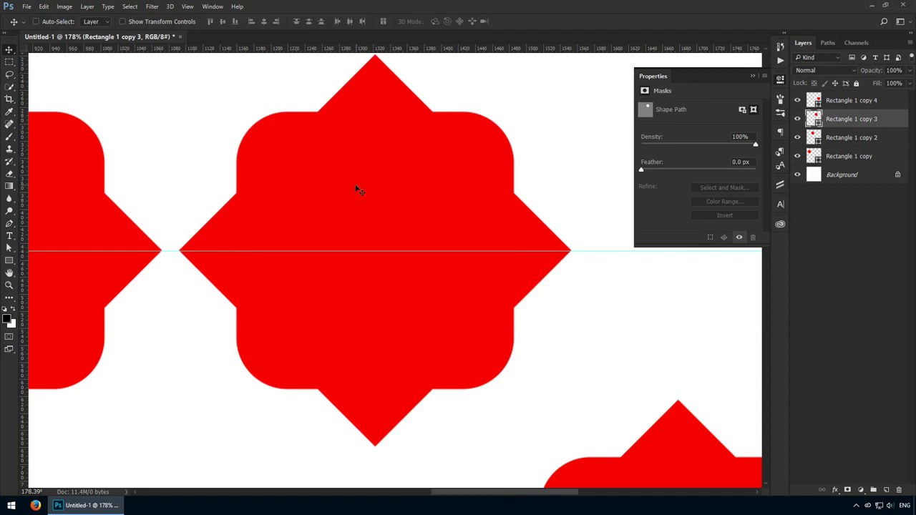
key(a)
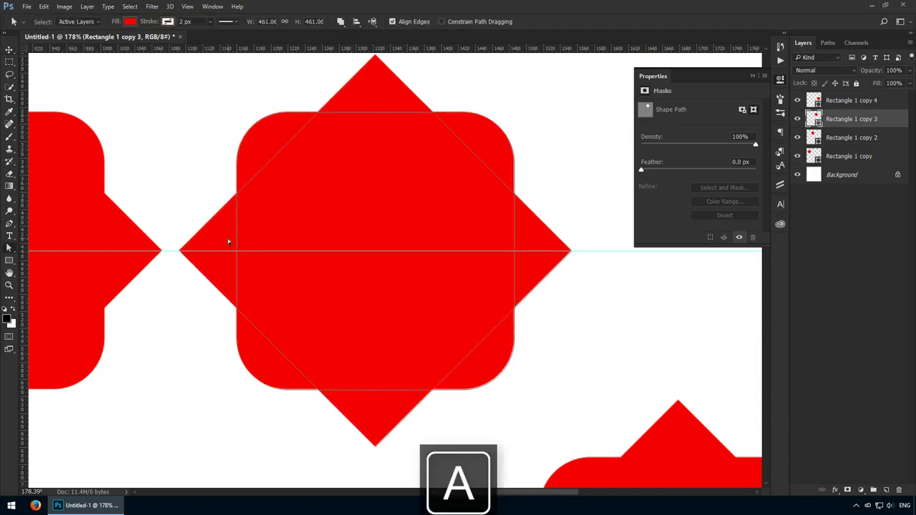
drag(228, 238, 264, 269)
key(Delete)
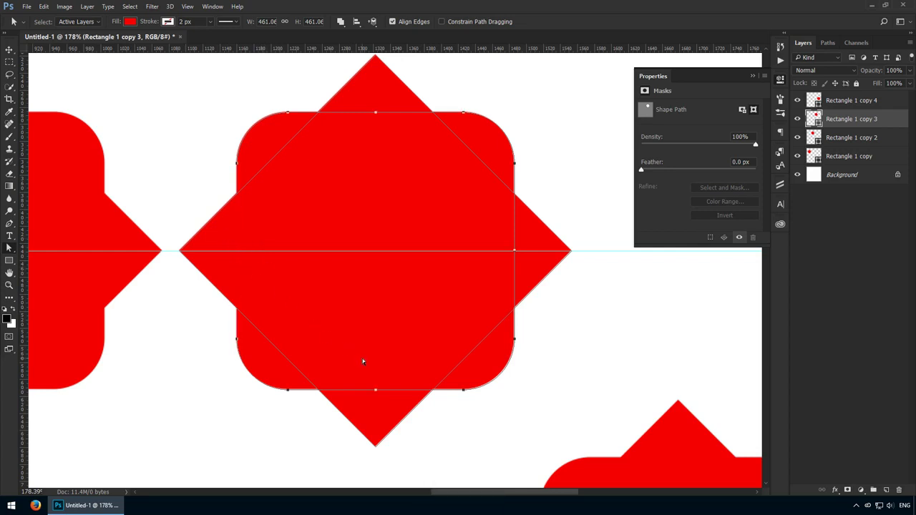
drag(365, 360, 390, 411)
key(Delete)
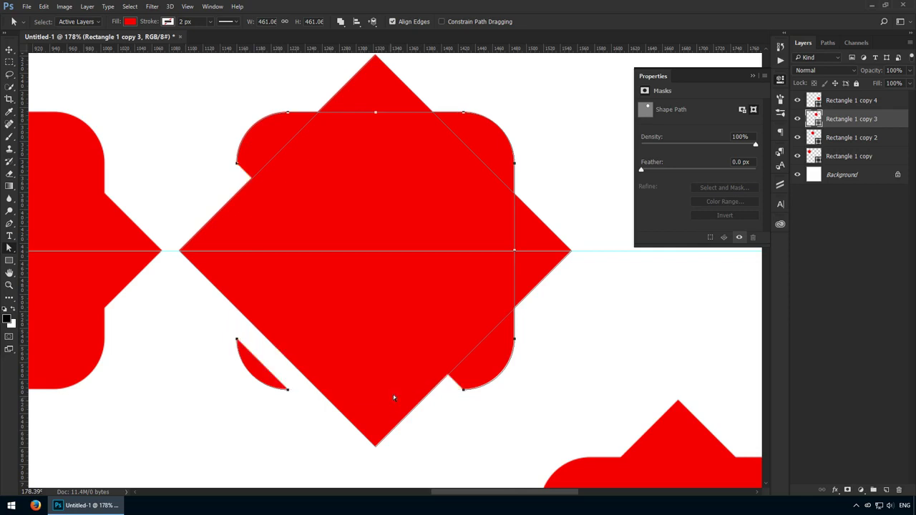
key(Delete)
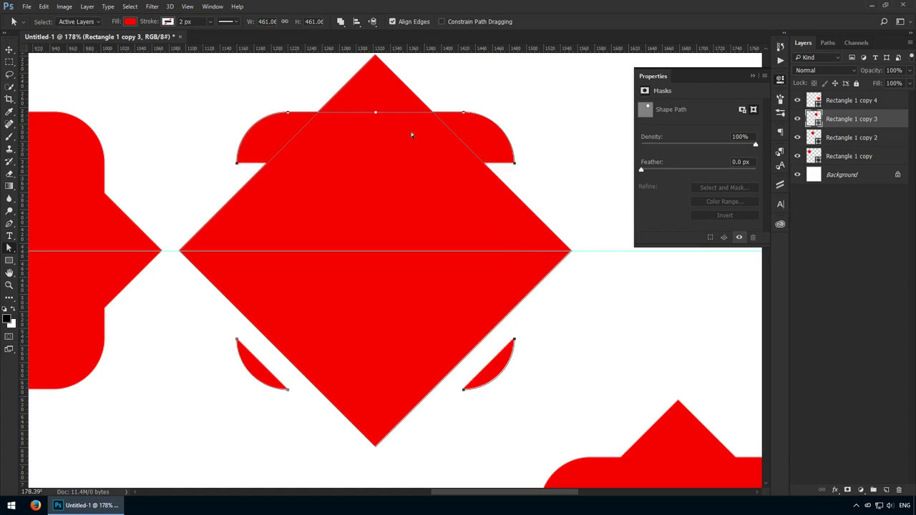
key(Delete)
key(ctrl+1)
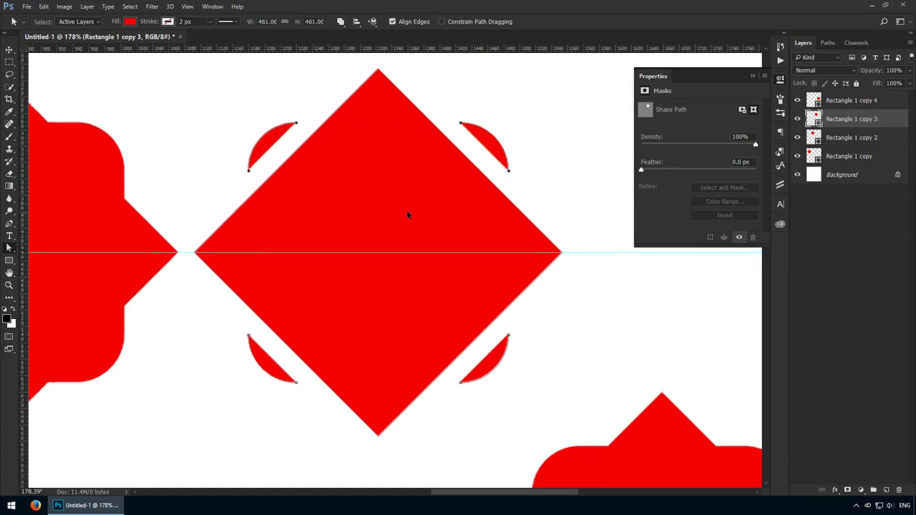
Move the fourth shape so that it sits beneath the third shape
key(v)
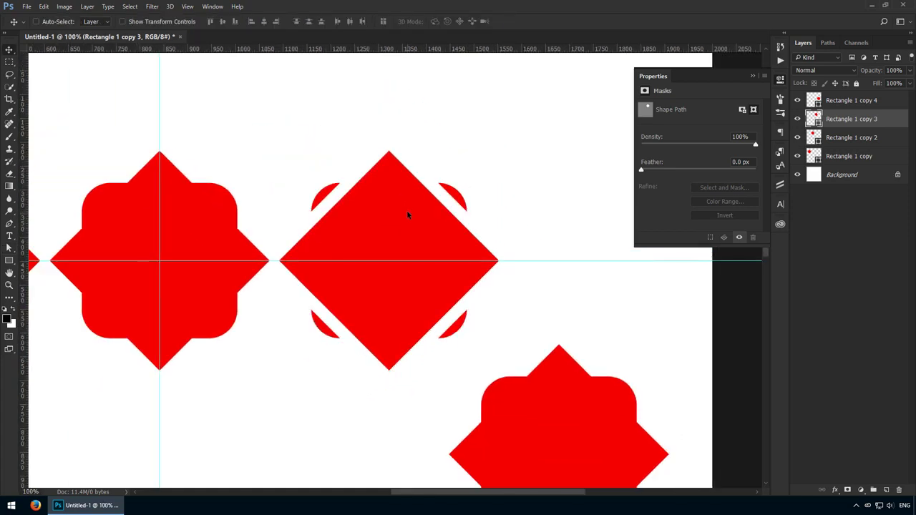
drag(405, 348, 374, 247)
drag(531, 348, 281, 350)
Select both paths of the fourth shape and set their path operation to Exclude Overlapping Shapes
key(a)
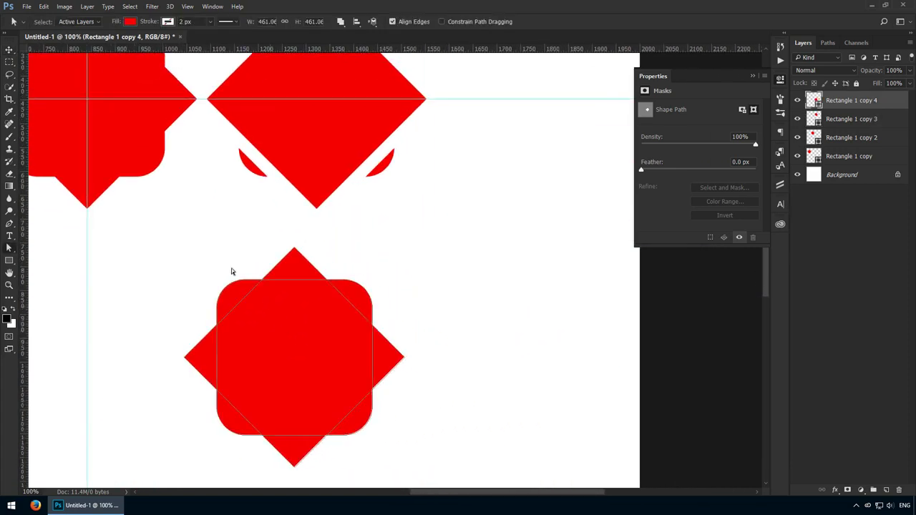
drag(169, 238, 443, 478)
drag(306, 371, 337, 322)
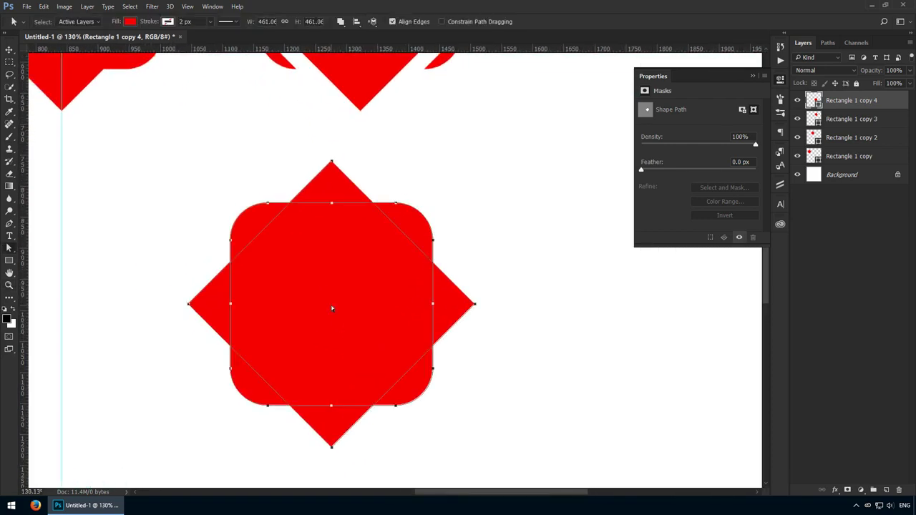
click(341, 22)
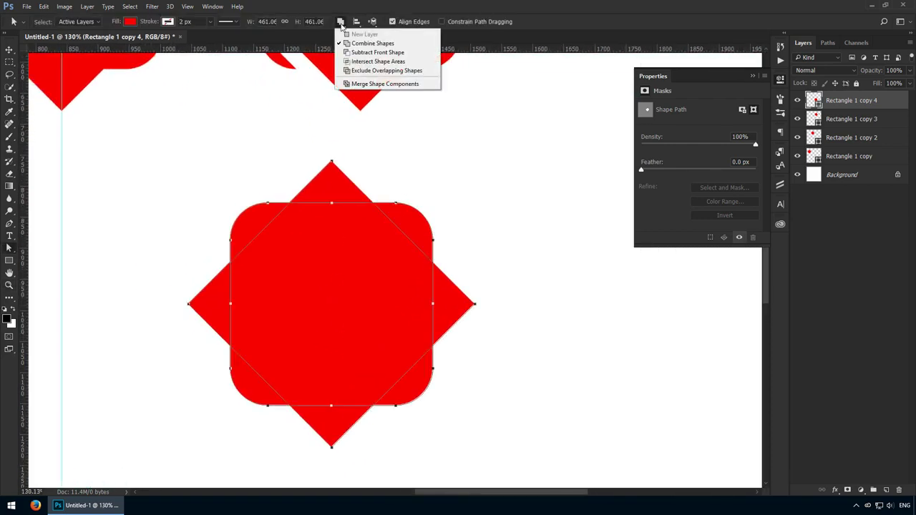
click(376, 71)
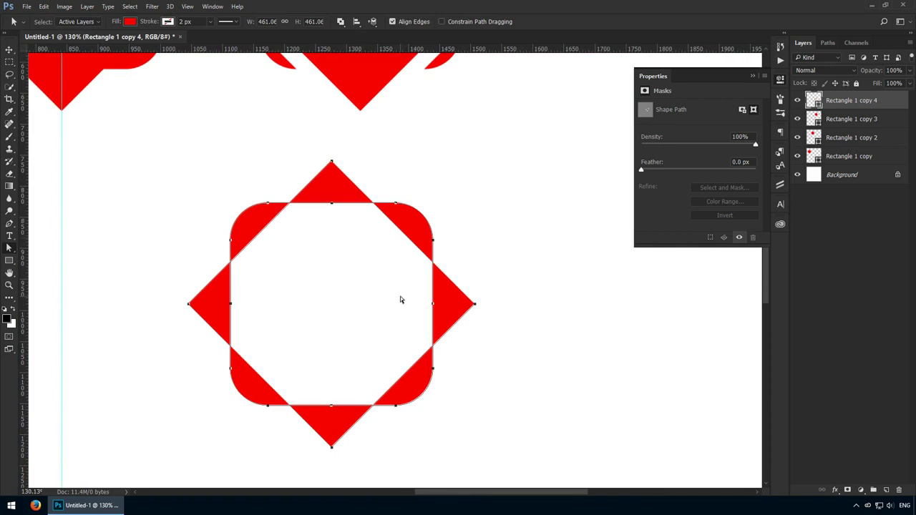
key(Return)
key(ctrl+minus)
key(v)
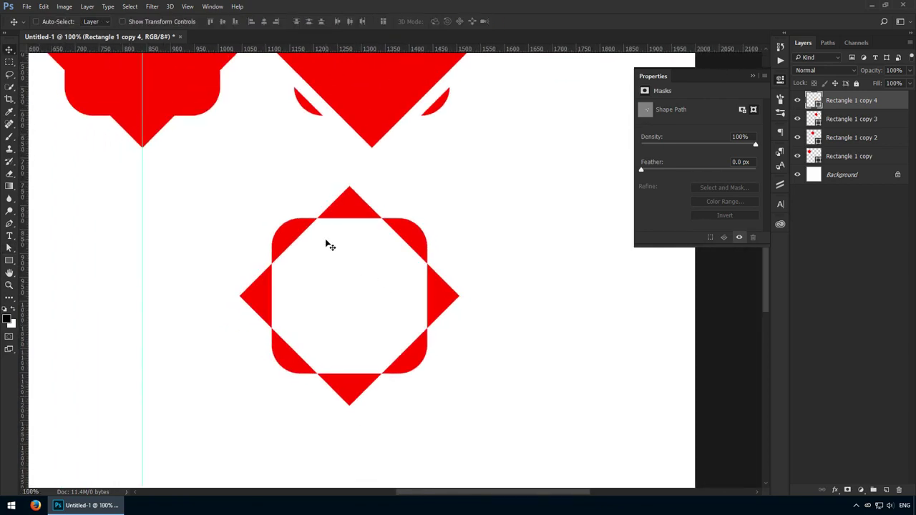
Convert the diamond's four corner points in the second shape into smooth points, pulling their handles out so each tip becomes a rounded petal loop
key(ctrl+minus)
ctrl+click(275, 153)
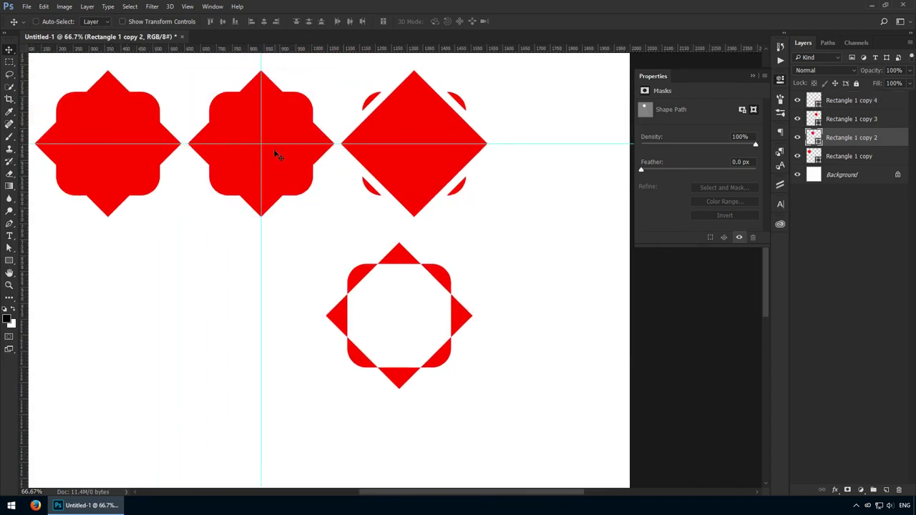
key(ctrl+plus)
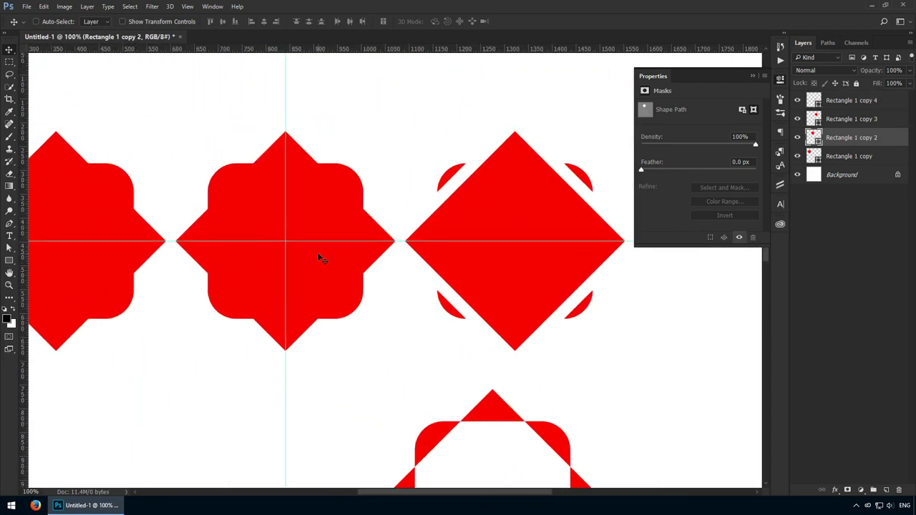
key(a)
drag(167, 115, 401, 351)
key(ctrl+space)
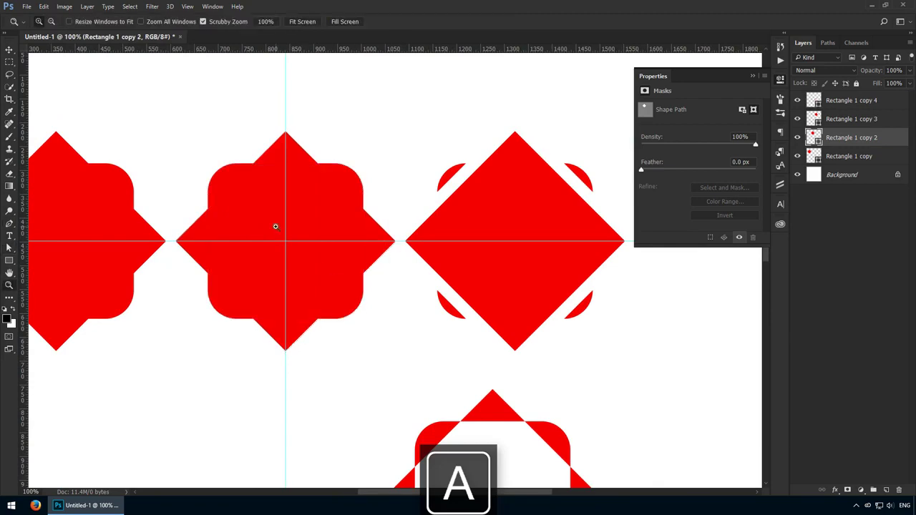
drag(274, 226, 293, 247)
key(p)
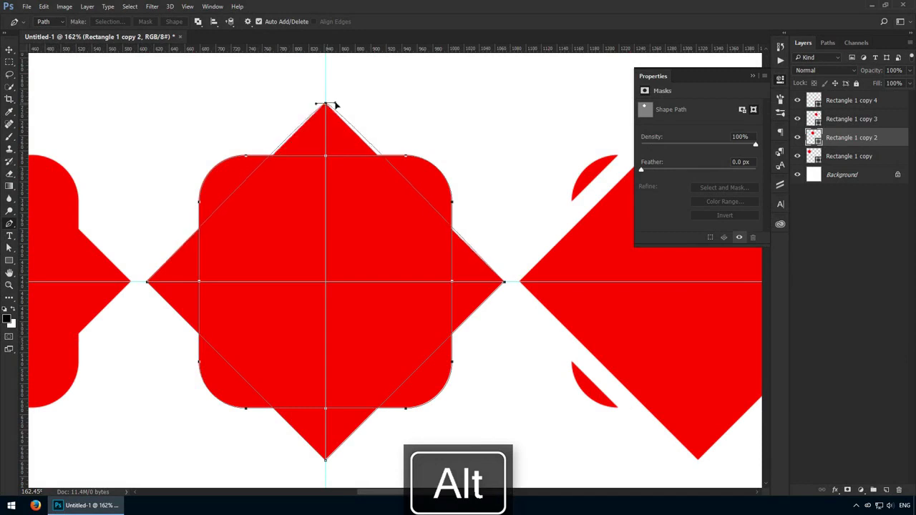
drag(326, 104, 207, 99)
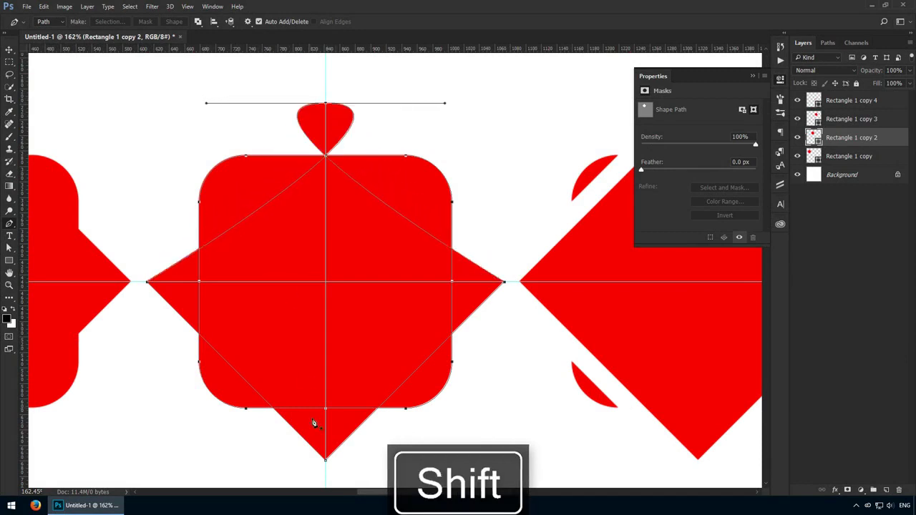
mouse_move(325, 460)
mouse_down()
mouse_move(231, 460)
mouse_move(449, 470)
mouse_up()
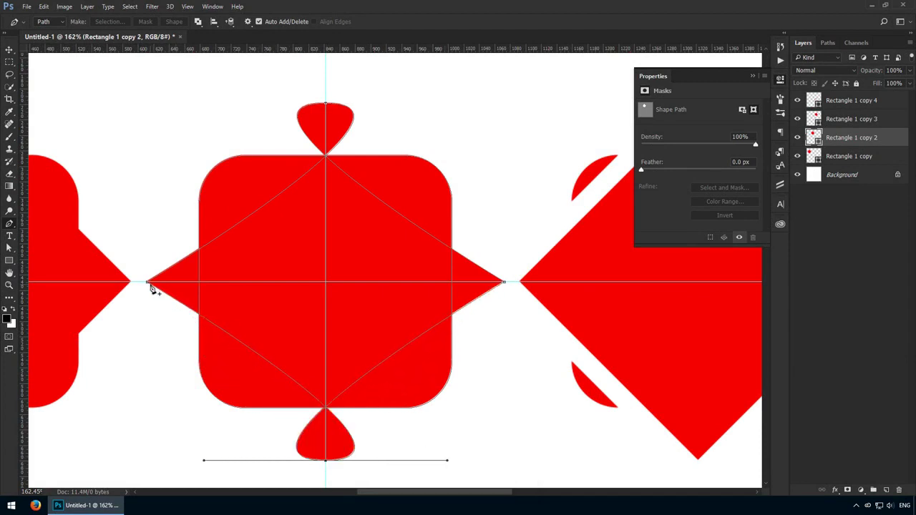
mouse_move(148, 284)
mouse_down()
mouse_move(150, 262)
mouse_move(156, 358)
mouse_move(164, 361)
mouse_up()
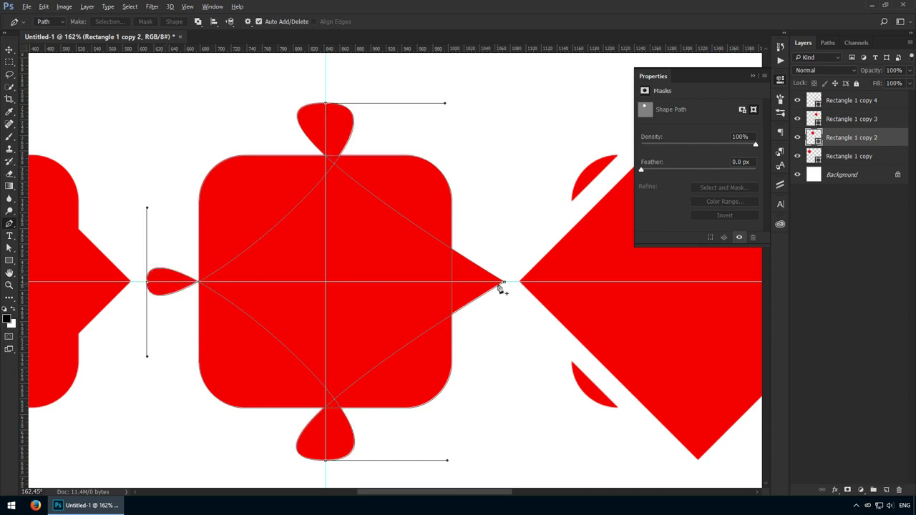
drag(504, 282, 518, 211)
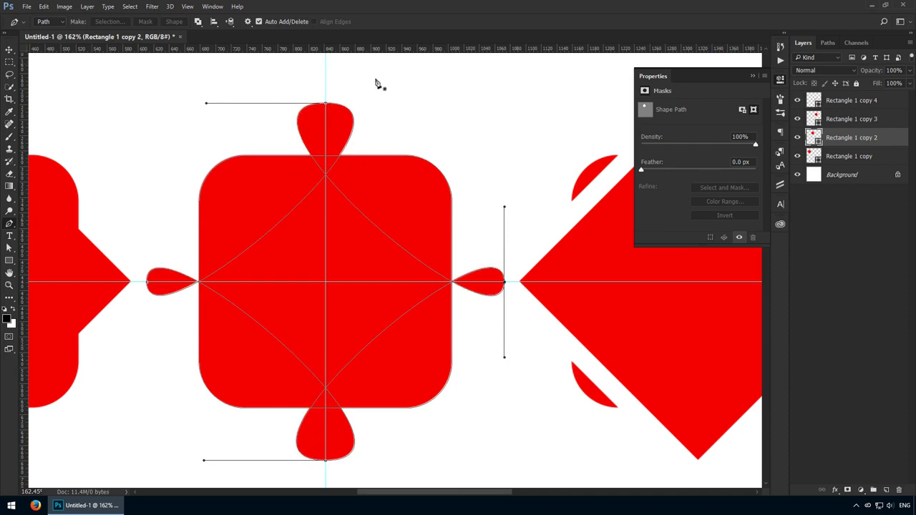
Set the path operation of the second shape to Exclude Overlapping Shapes, cutting out its overlapping centre
click(198, 22)
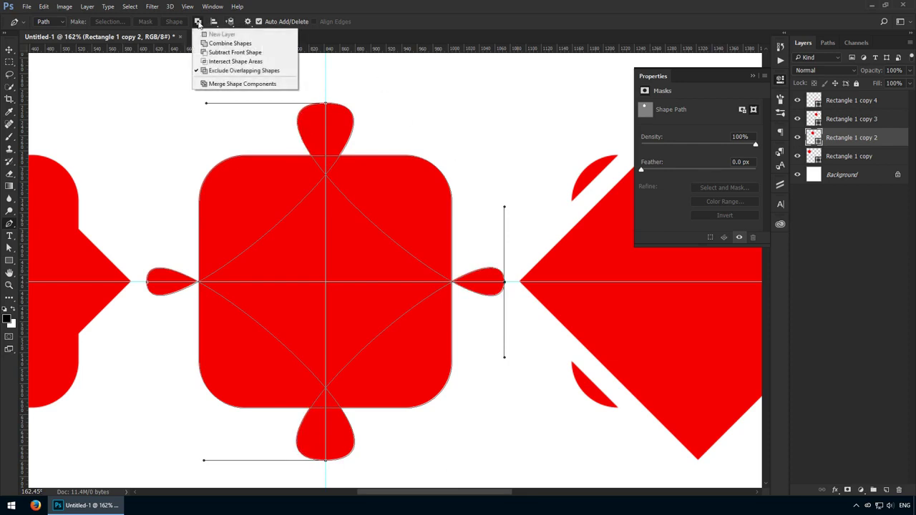
click(230, 71)
key(Return)
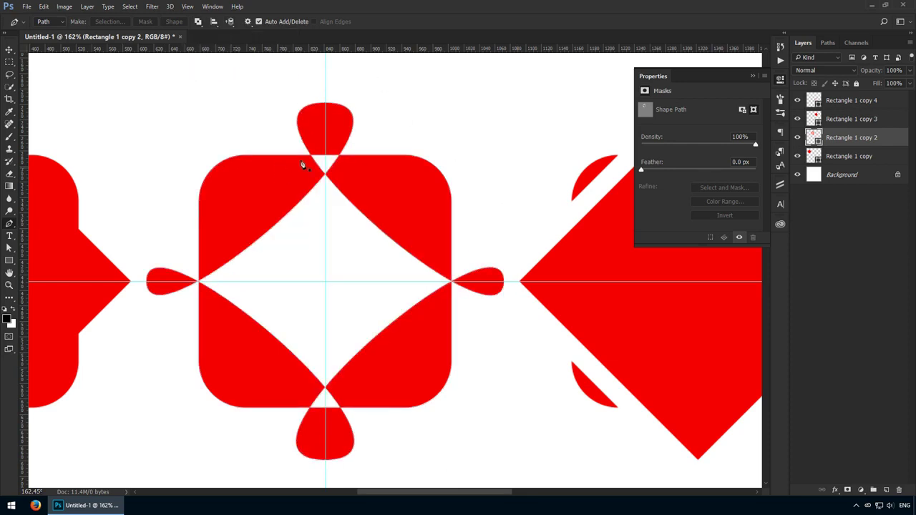
Collapse the properties display and hide the rulers to clear the view of all four shapes
key(ctrl+minus)
scroll(394, 229, down, 2)
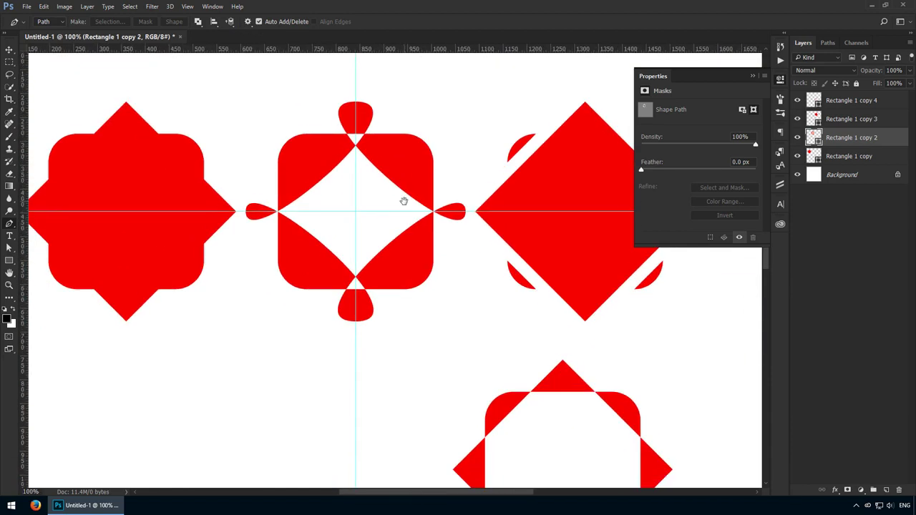
key(v)
click(780, 80)
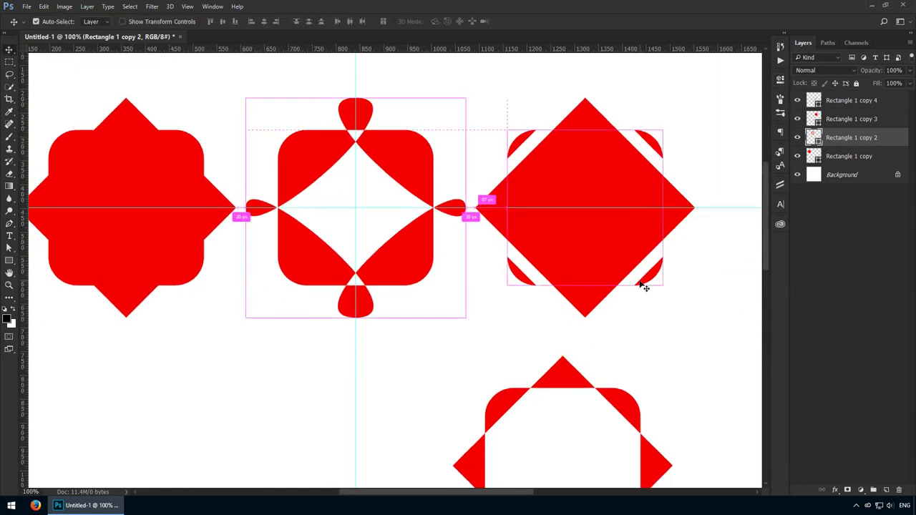
key(ctrl+r)
key(z)
alt+click(613, 310)
key(v)
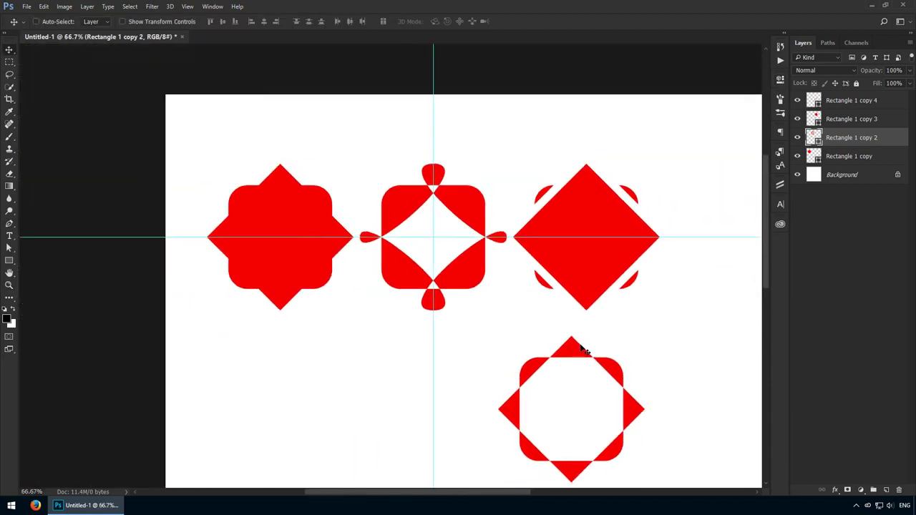
Move the fourth shape so it sits centred beneath the second shape with a wider gap, and hide the guides
drag(589, 352, 450, 349)
key(ctrl)
key(ctrl+semicolon)
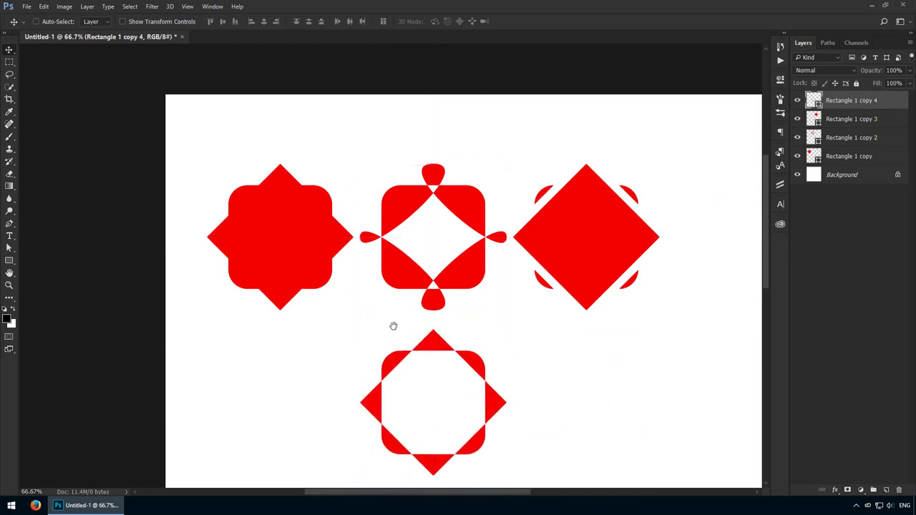
drag(394, 322, 268, 266)
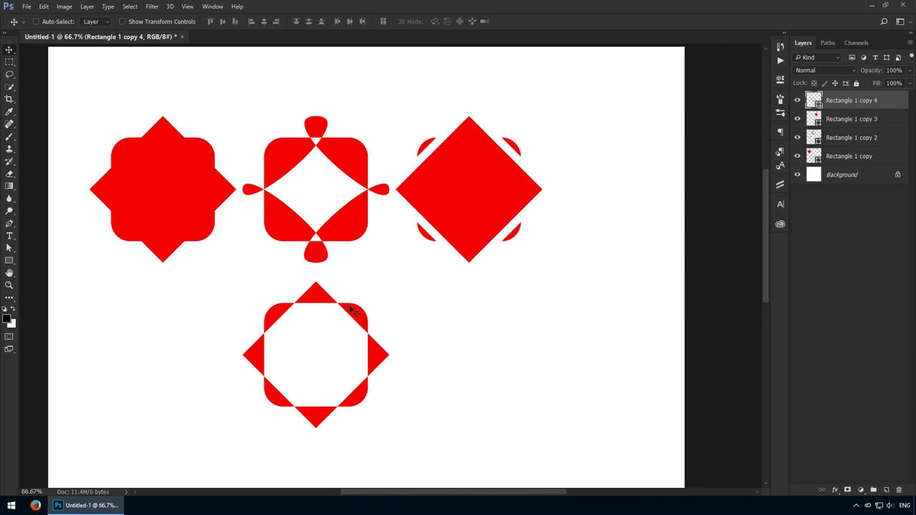
drag(346, 308, 345, 332)
Select both paths of the fourth shape and start defining them as a custom shape
key(a)
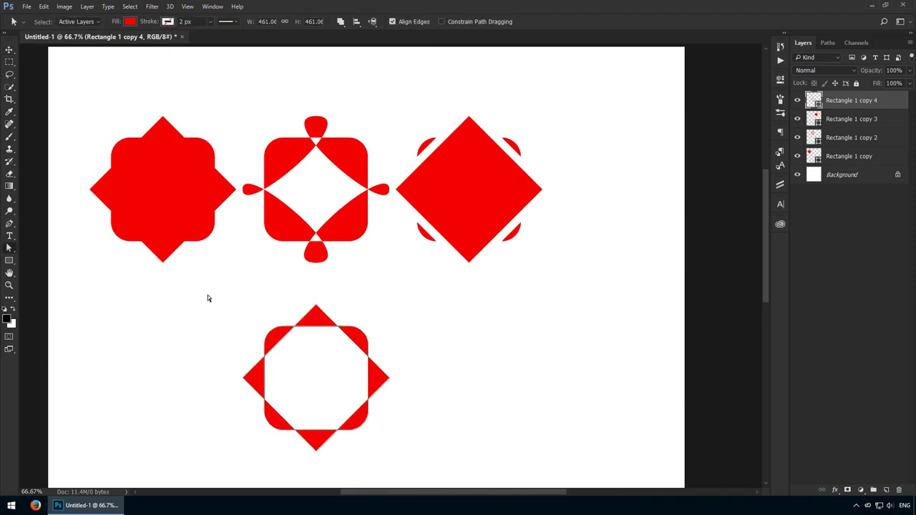
drag(206, 299, 439, 477)
click(47, 6)
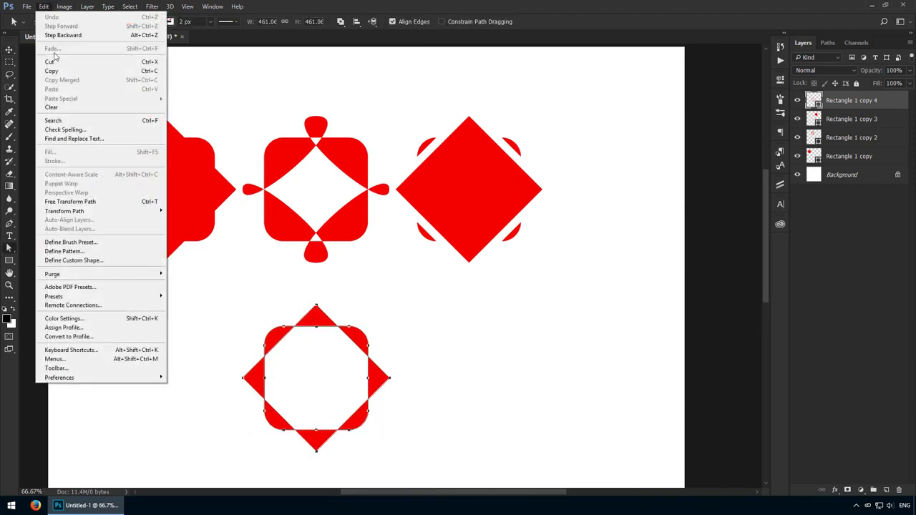
click(108, 262)
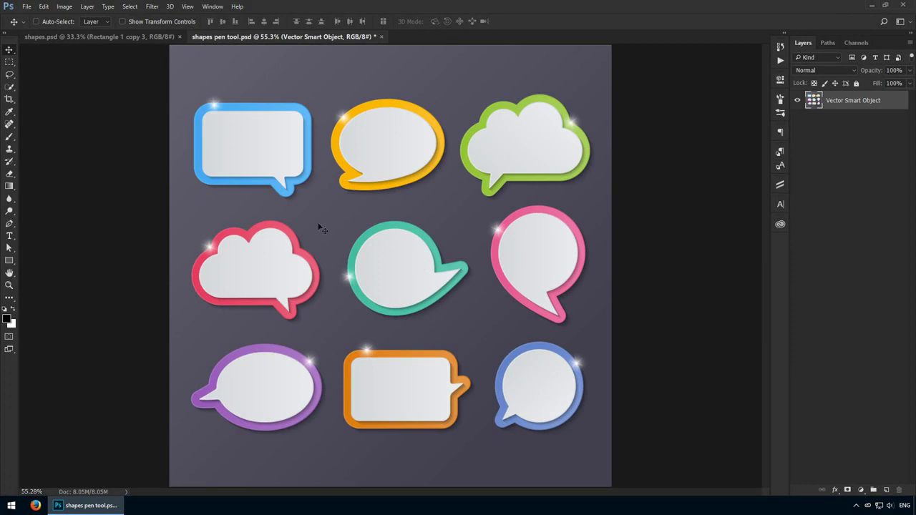
Activate the Pen tool in Shape mode for tracing the blue speech bubble in shapes pen tool.psd
key(ctrl+1)
drag(242, 146, 398, 335)
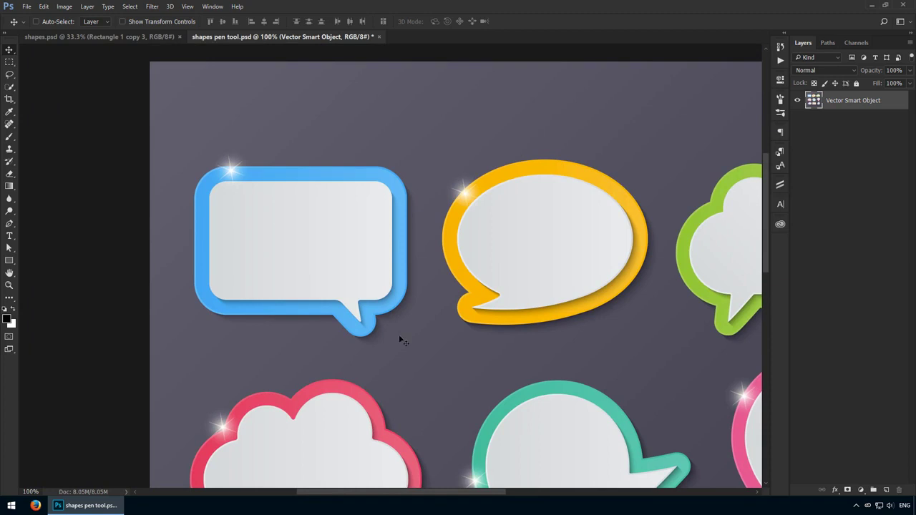
key(p)
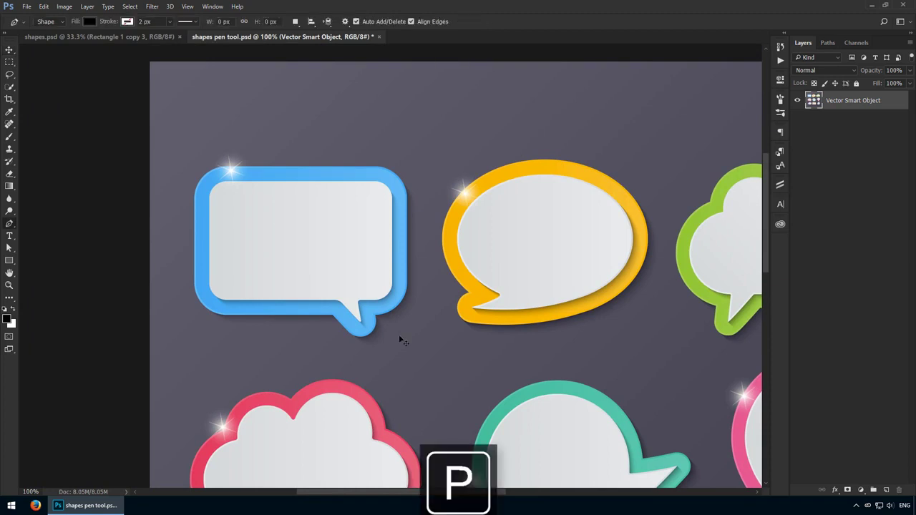
click(47, 22)
click(46, 33)
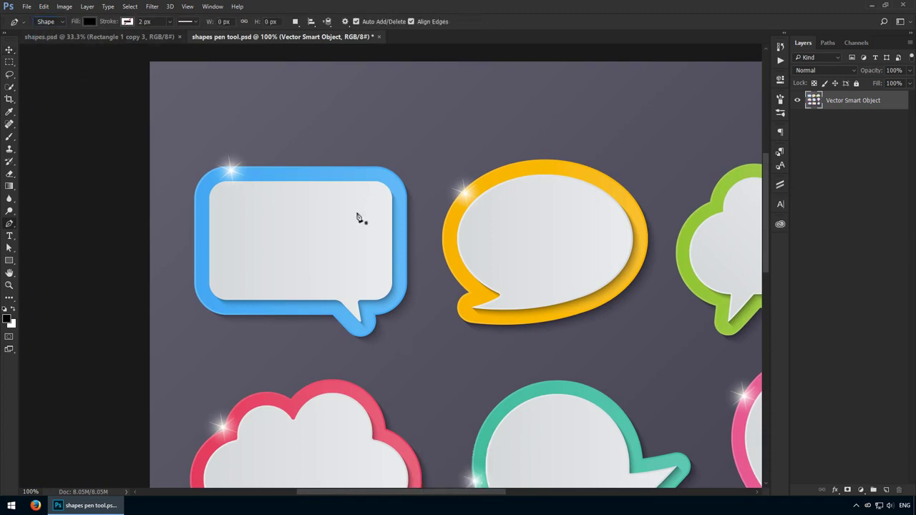
Trace the blue bubble's straight left side, curved lower-left corner and bottom edge up to the start of its tail
key(z)
drag(260, 231, 296, 250)
key(p)
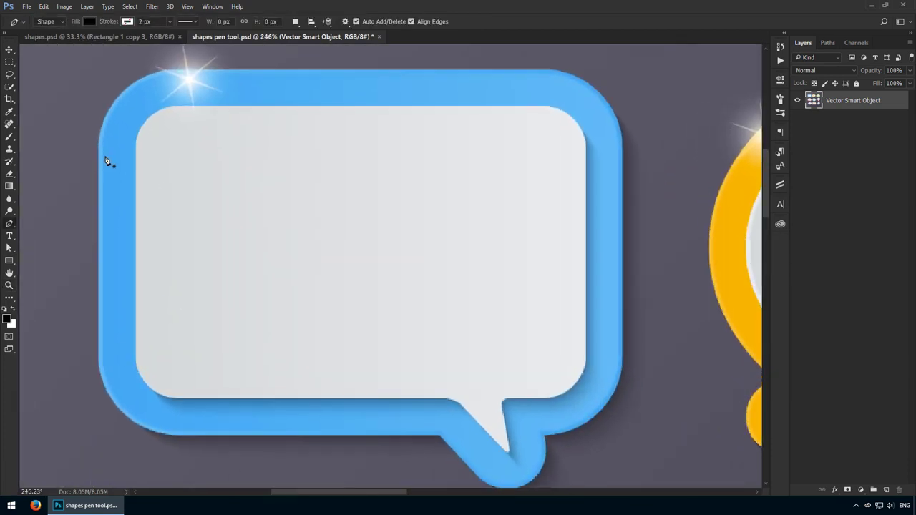
click(99, 150)
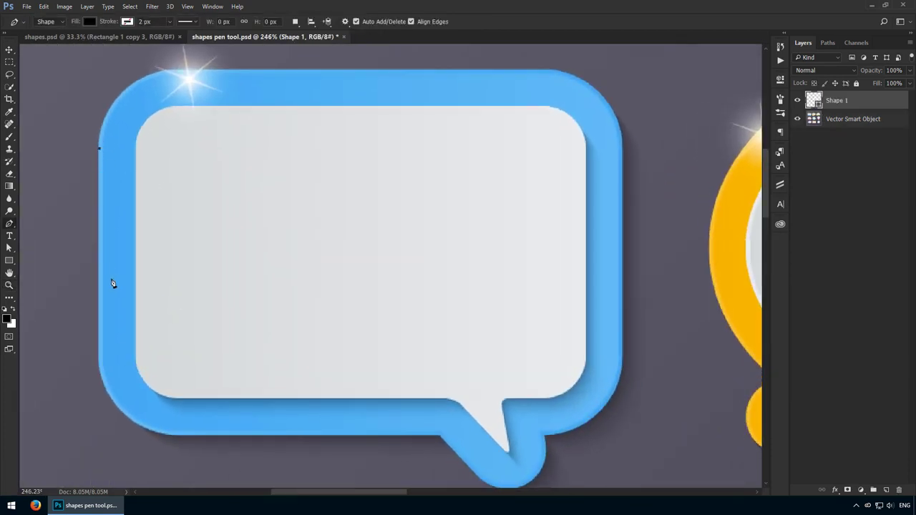
shift+click(100, 354)
drag(202, 436, 313, 436)
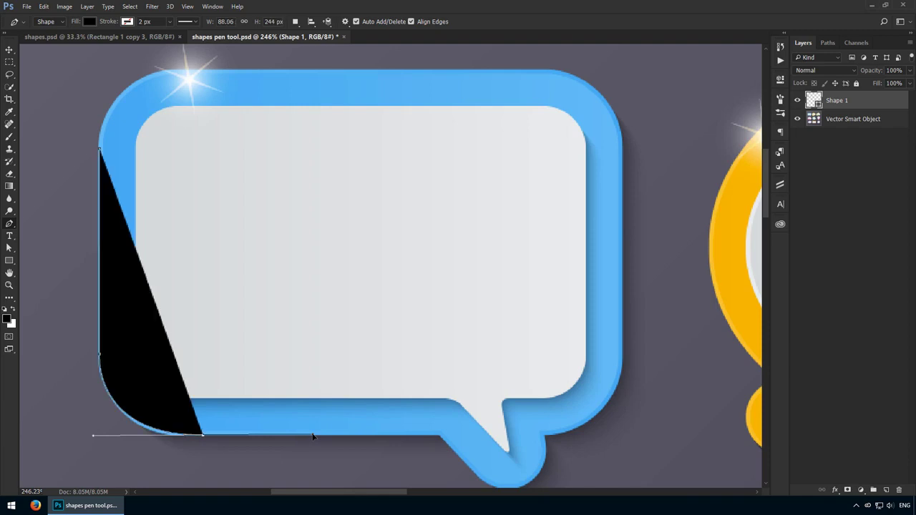
click(349, 435)
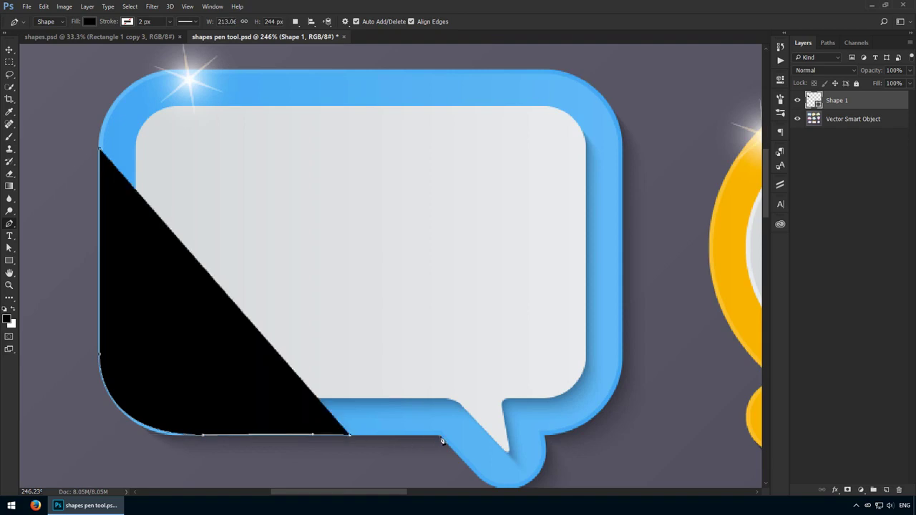
click(442, 435)
Trace the bubble's tail with an anchor near its lower tip and a curve ending where it rejoins the body
drag(476, 457, 312, 413)
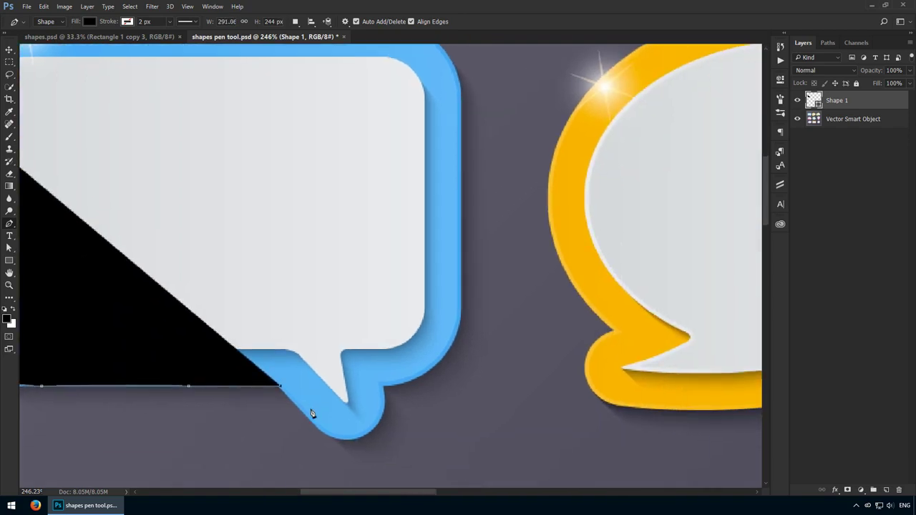
ctrl+click(343, 436)
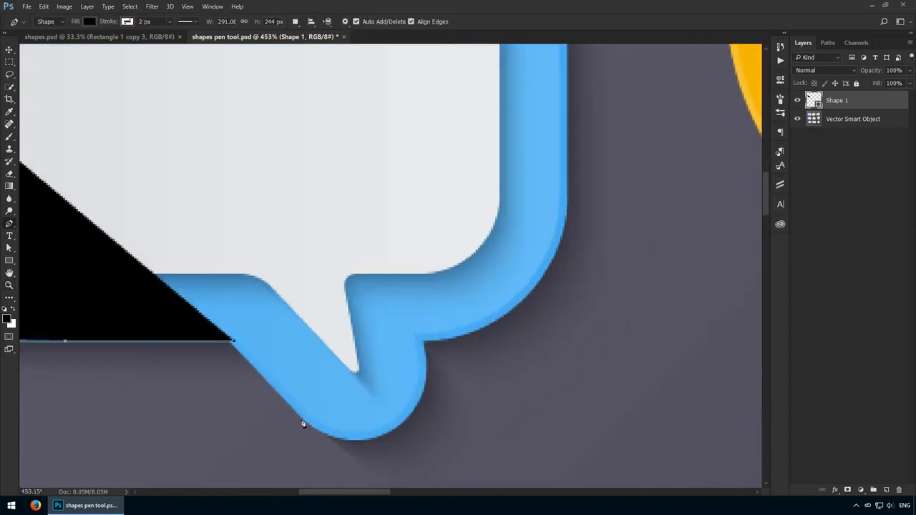
click(321, 438)
key(ctrl+z)
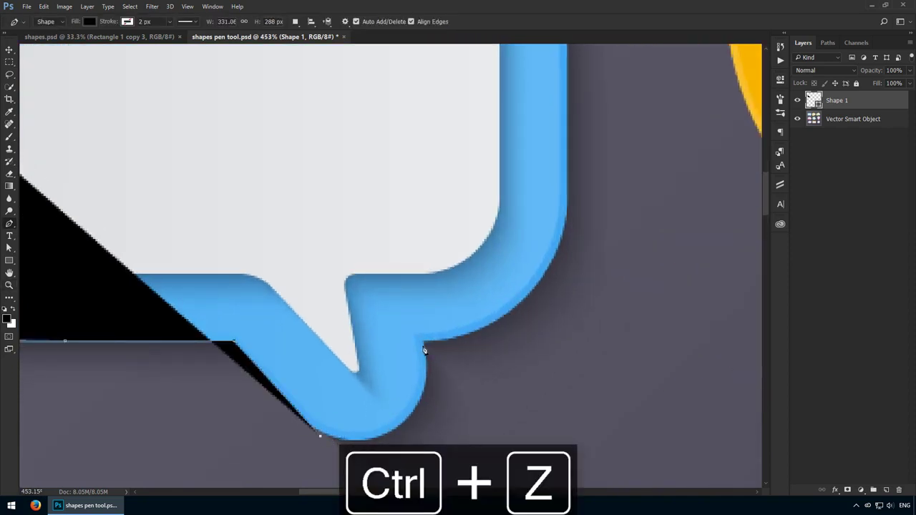
drag(423, 344, 408, 194)
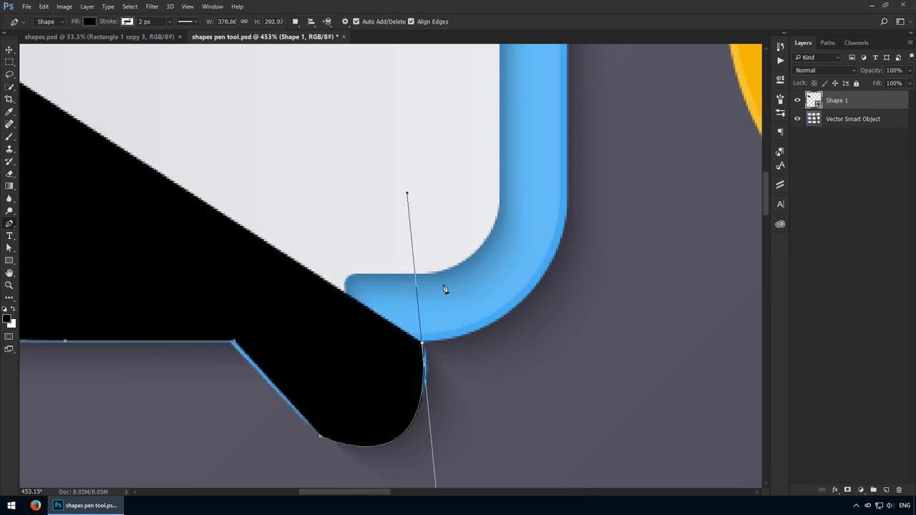
drag(551, 259, 557, 185)
key(ctrl+z)
drag(514, 383, 610, 318)
key(ctrl+z)
Remove the outgoing handle from the tail's end anchor and curve the path around the bubble's lower-right corner
key(alt)
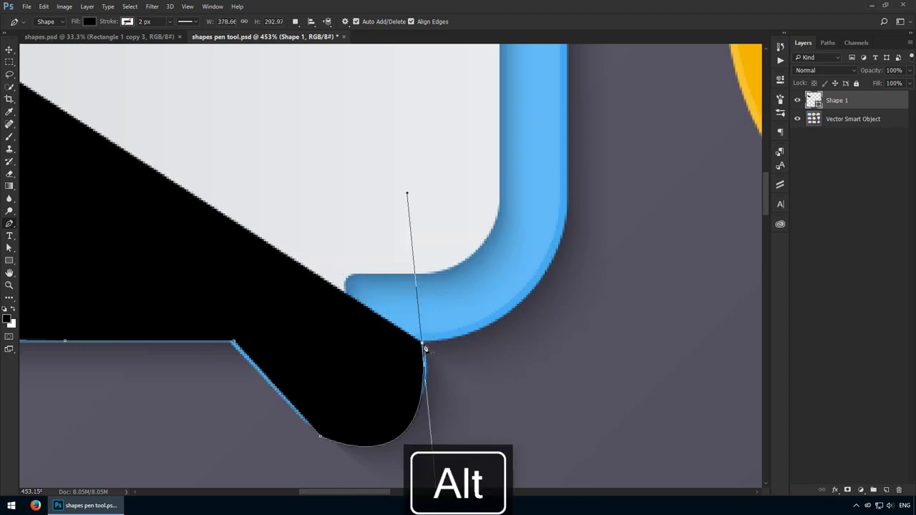
alt+click(424, 347)
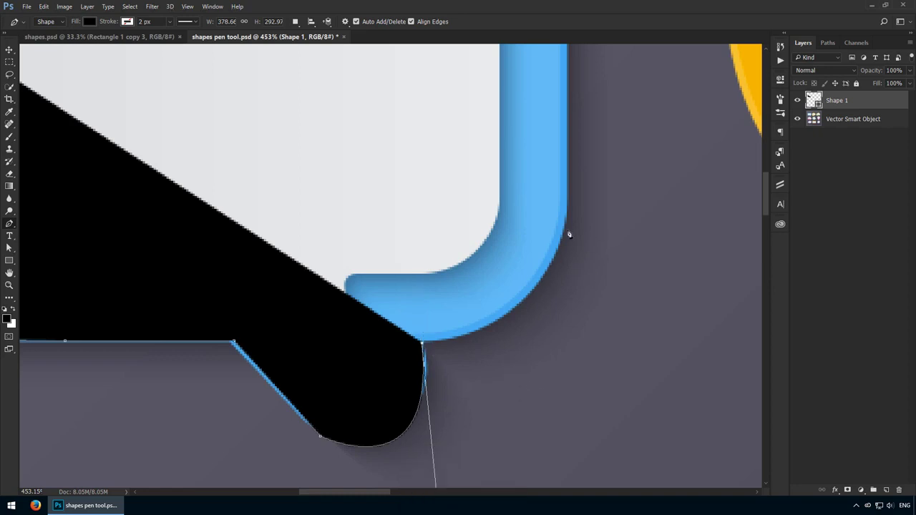
drag(568, 209, 585, 79)
scroll(585, 79, down, 6)
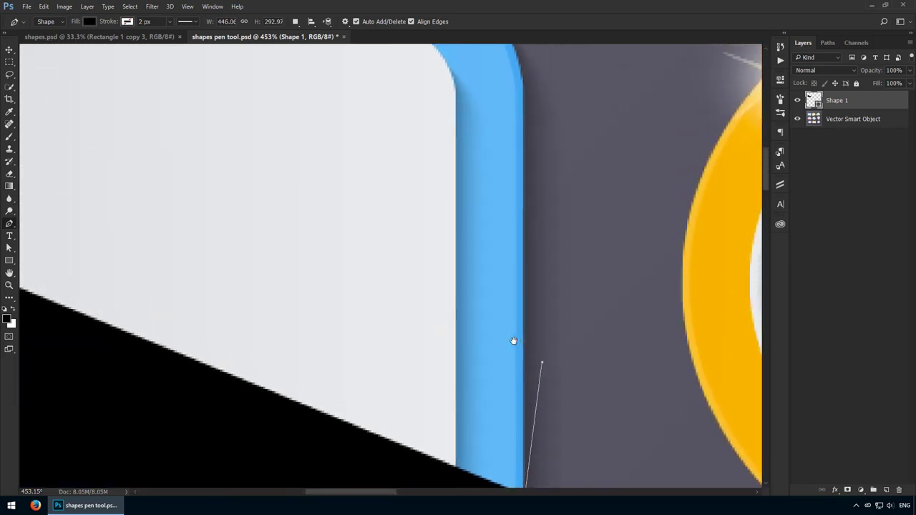
scroll(446, 313, up, 5)
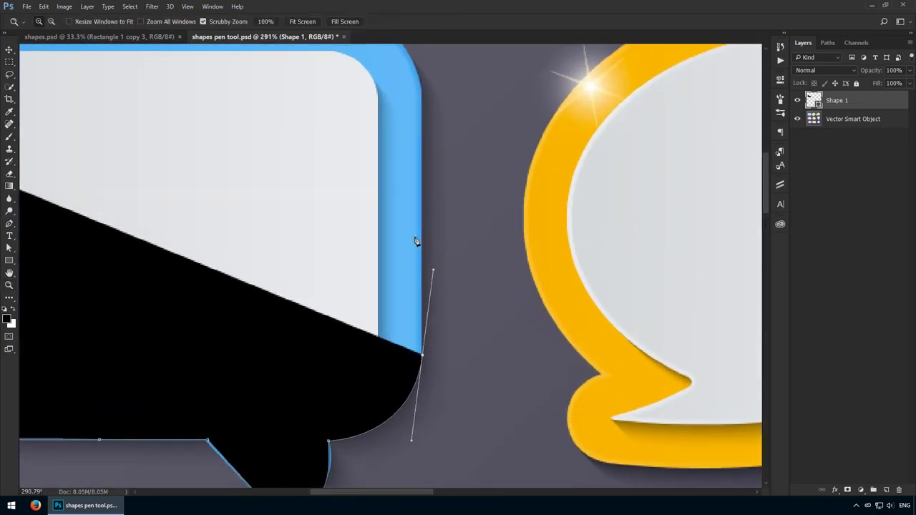
Remove the outgoing handle from the lower-right anchor and trace the bubble's right side straight up to the upper-right corner
click(417, 85)
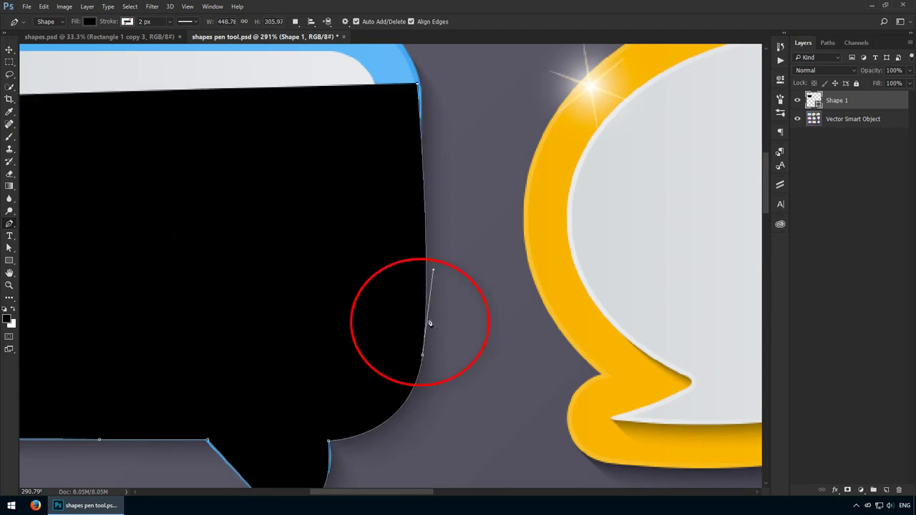
key(ctrl+z)
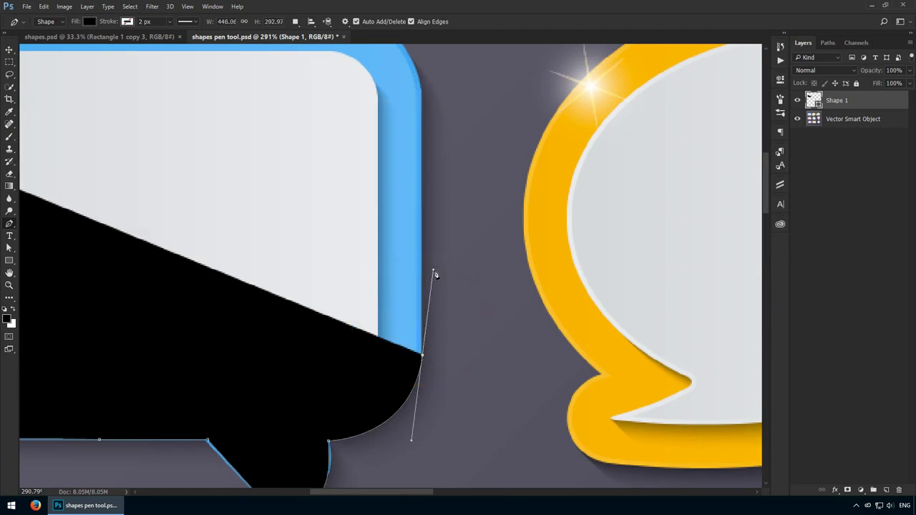
alt+click(422, 355)
scroll(419, 301, up, 3)
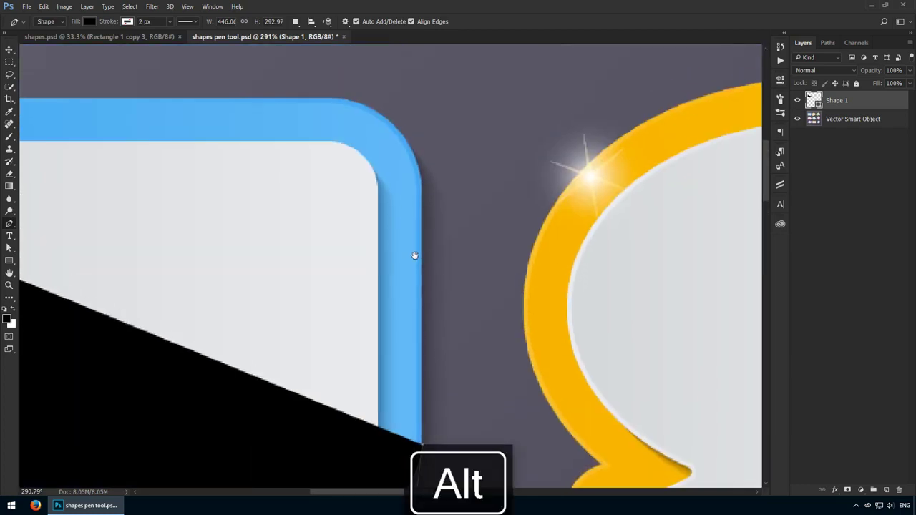
click(423, 186)
Curve the path around the upper-right corner, follow the top edge, and close it with a curve at the starting anchor
drag(282, 97, 312, 125)
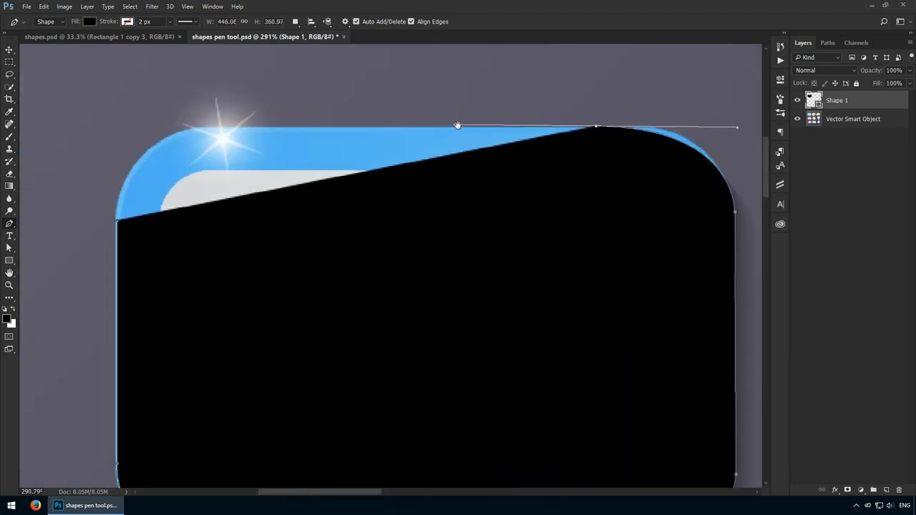
click(204, 131)
drag(118, 222, 114, 312)
Set the traced shape's opacity to 60% to compare it with the bubble underneath, and restore it to 100%
drag(516, 317, 430, 268)
key(v)
scroll(539, 310, down, 5)
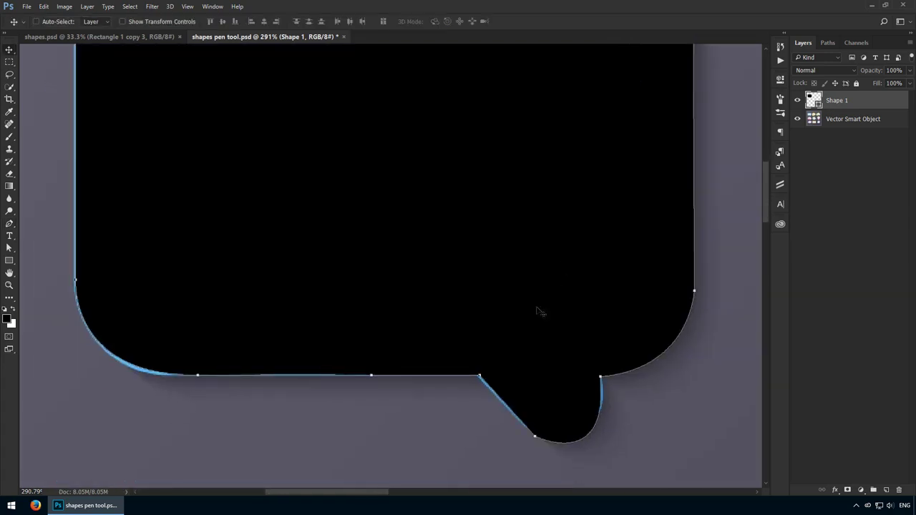
key(ctrl+0)
drag(246, 141, 286, 180)
scroll(266, 239, up, 3)
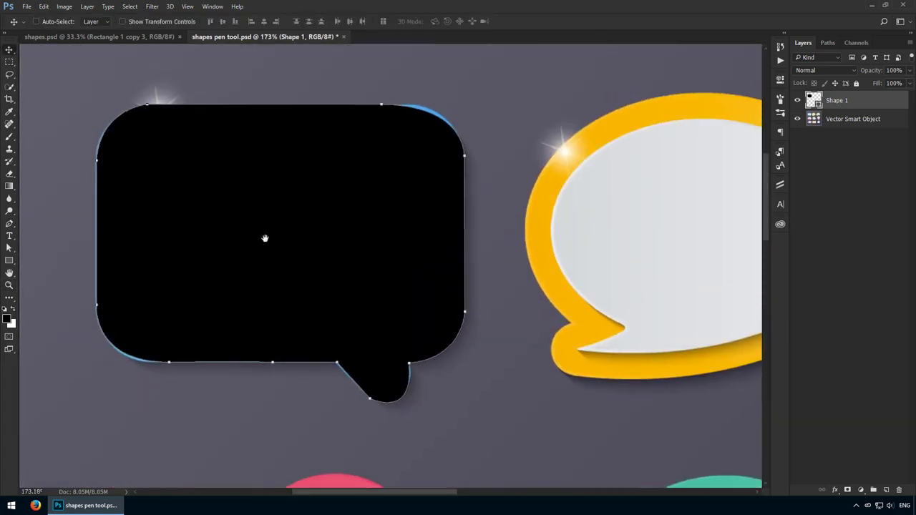
key(6)
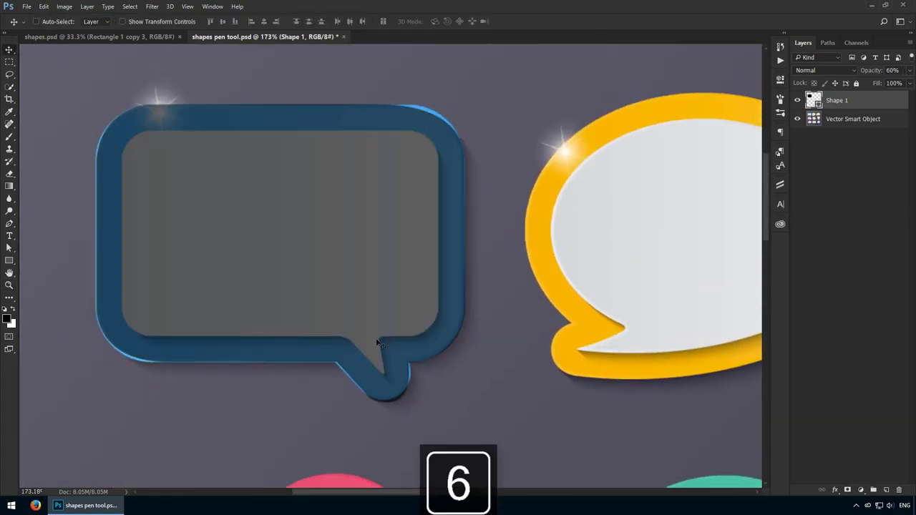
key(0)
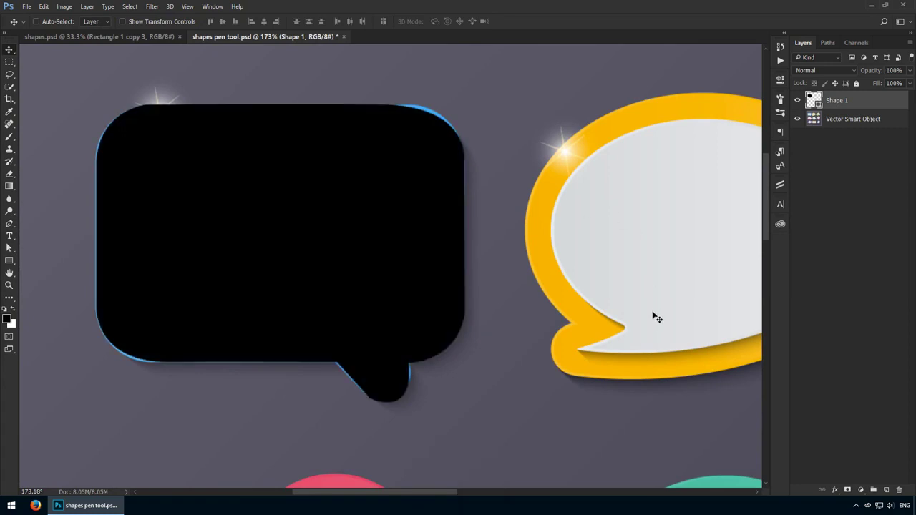
key(ctrl+minus)
drag(491, 246, 486, 128)
drag(489, 258, 486, 353)
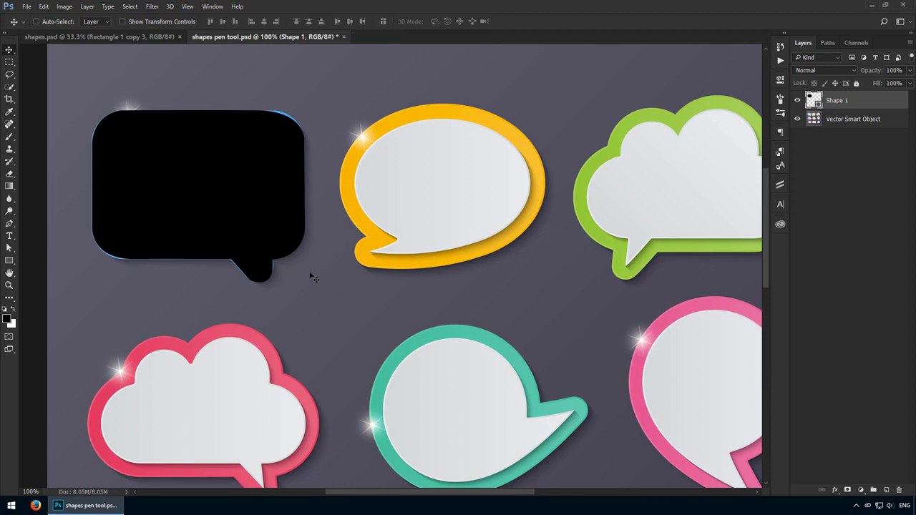
Set the traced shape's opacity to 50% and adjust the upper-right corner's anchor and direction handle to follow the bubble's outline
drag(261, 111, 281, 141)
key(5)
key(a)
click(252, 111)
drag(353, 115, 434, 123)
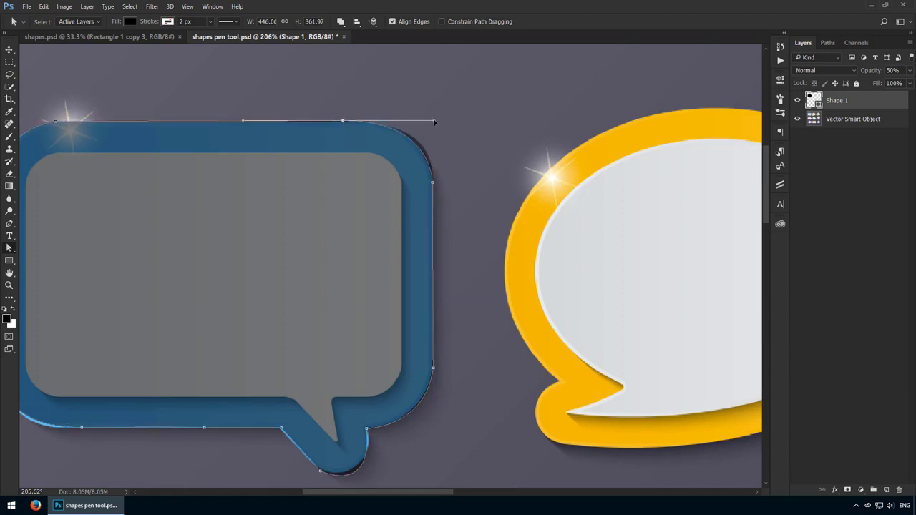
drag(345, 120, 350, 119)
Lower the upper-right corner's top anchor and its left direction handle to fit the bubble's top edge
scroll(368, 97, up, 5)
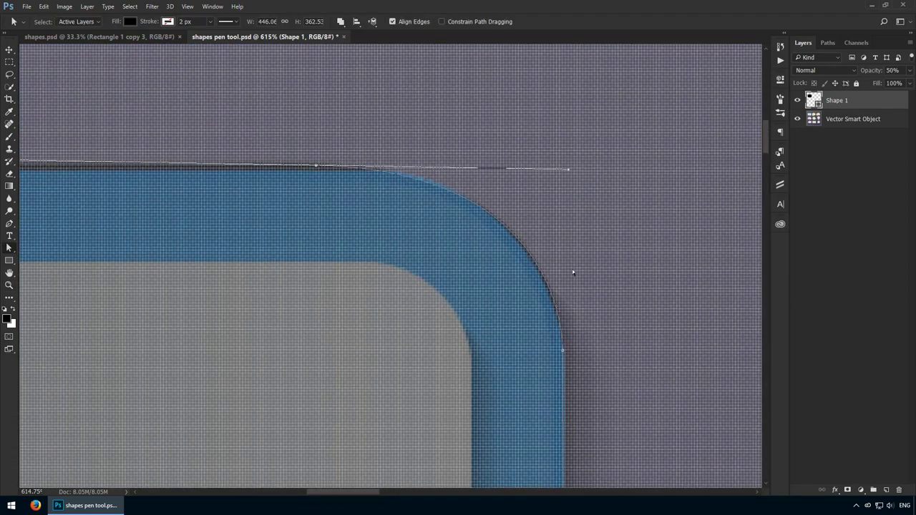
scroll(446, 219, down, 4)
scroll(327, 249, up, 3)
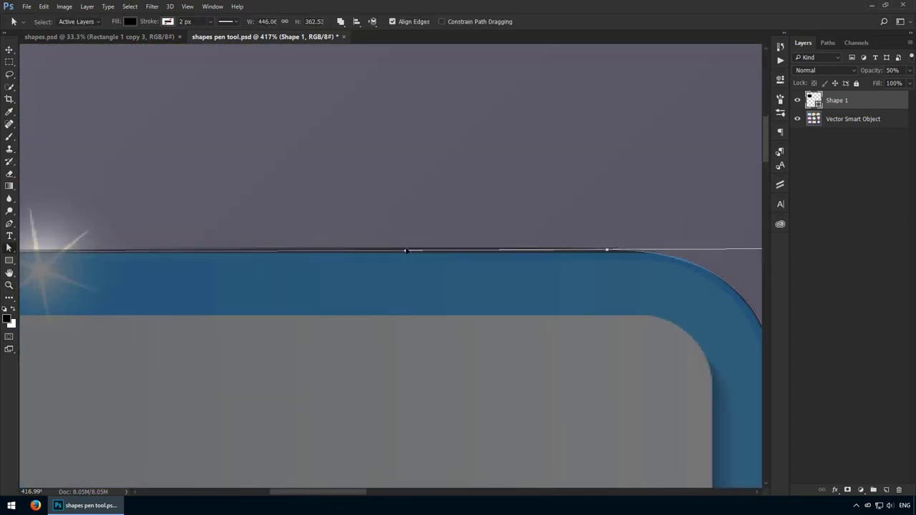
drag(406, 250, 406, 253)
drag(607, 250, 607, 252)
Refine the upper-left corner by adjusting its top anchor and the curve handle to match the bubble's rounding
drag(28, 226, 348, 240)
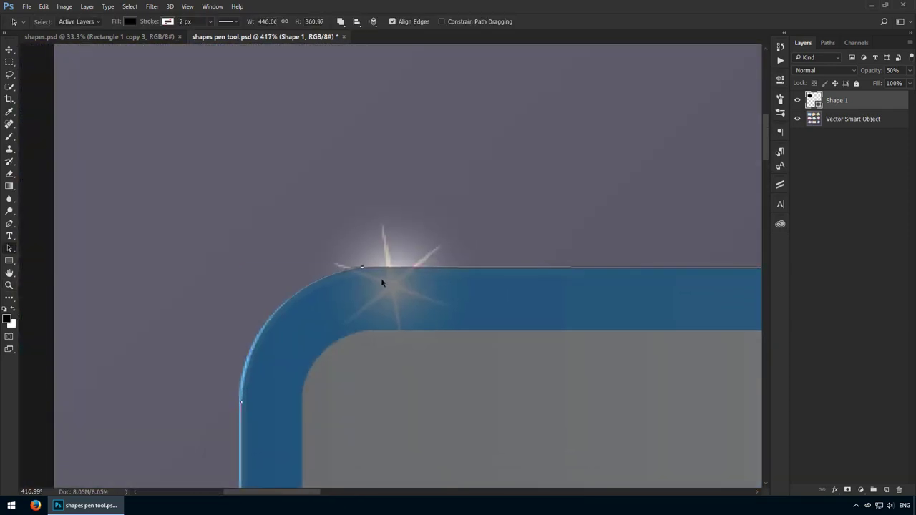
click(382, 283)
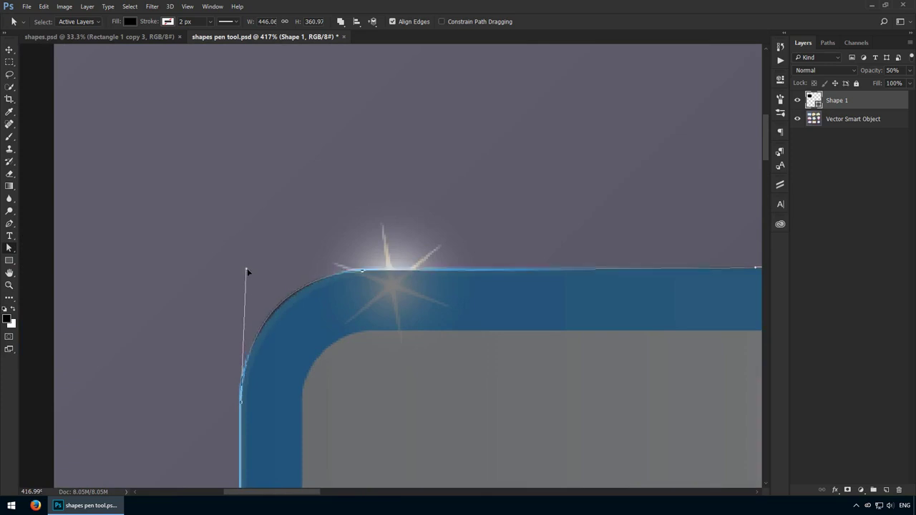
key(v)
key(ctrl+1)
Nudge the left side's lower anchor down and adjust the handle of the lower-left corner curve to fit the bubble
scroll(315, 428, up, 9)
key(a)
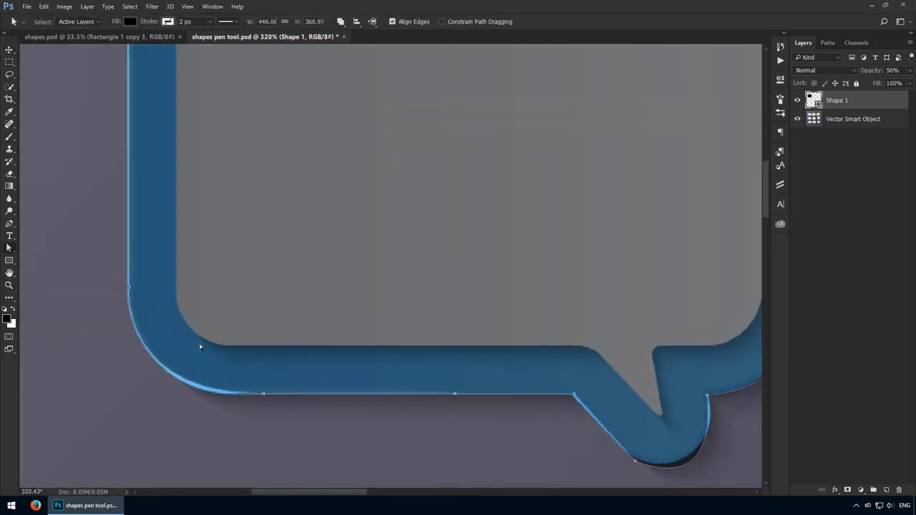
drag(109, 256, 154, 307)
key(Down)
click(145, 387)
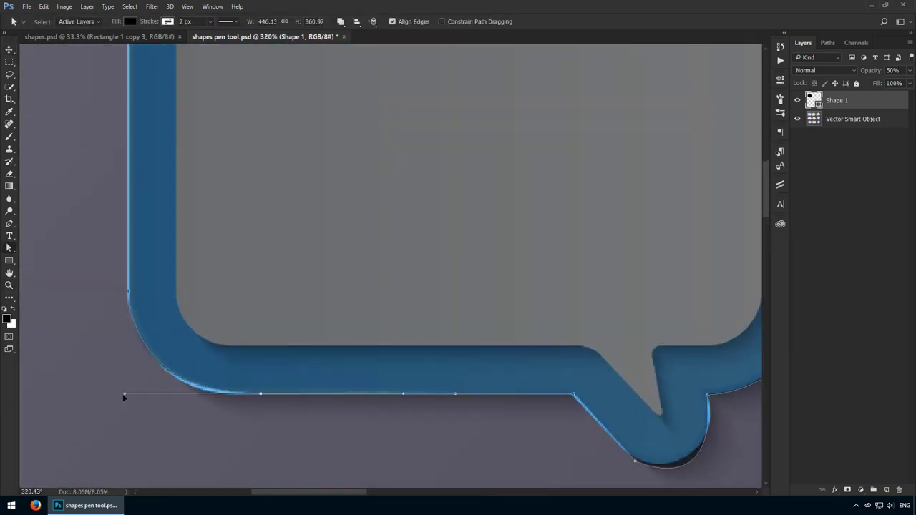
Move the lower-left corner's bottom-edge anchor slightly left and down so the curve covers the bubble's edge
click(255, 397)
key(shift+a)
click(257, 395)
key(Down)
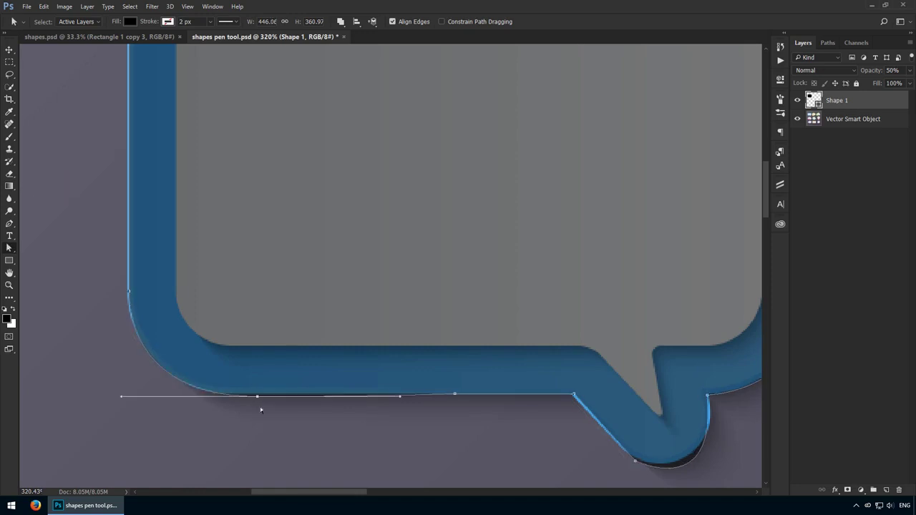
Remove the extra anchor from the middle of the bottom edge and align the tail's two left-side anchors with the outline
scroll(280, 411, down, 5)
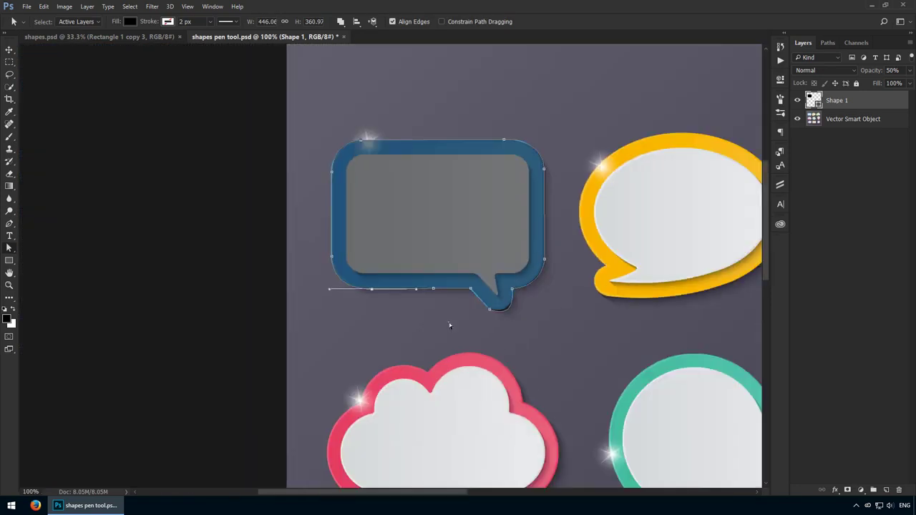
scroll(449, 323, up, 4)
click(368, 257)
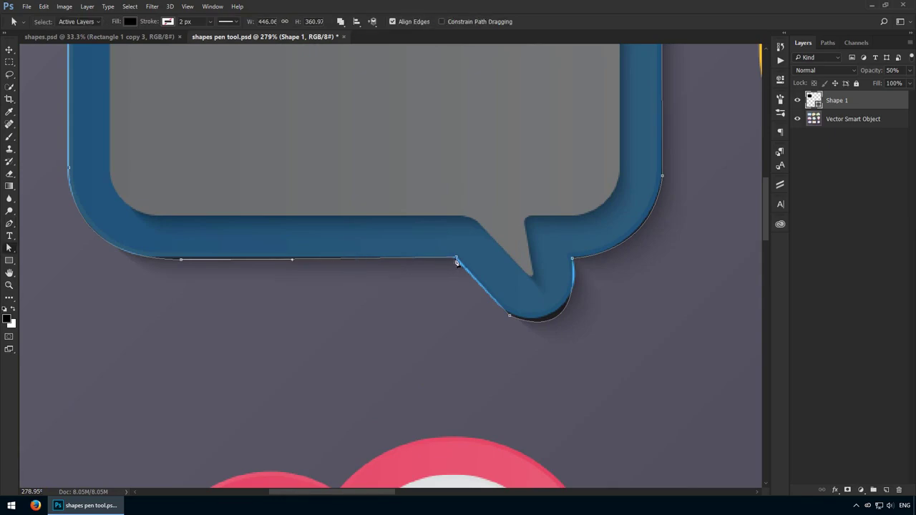
click(509, 317)
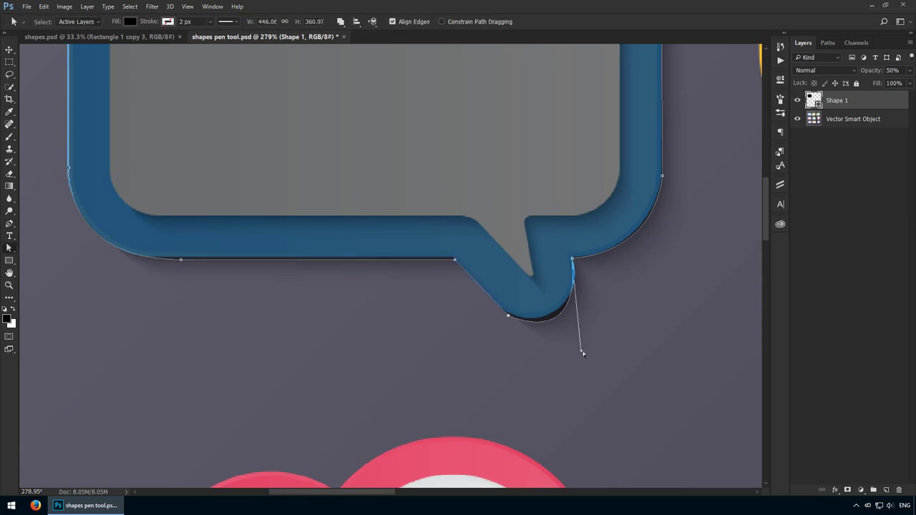
Shorten the direction handle at the tail's upper-right anchor to tighten the curve around the tail's rounded tip
drag(583, 351, 582, 342)
scroll(571, 276, up, 4)
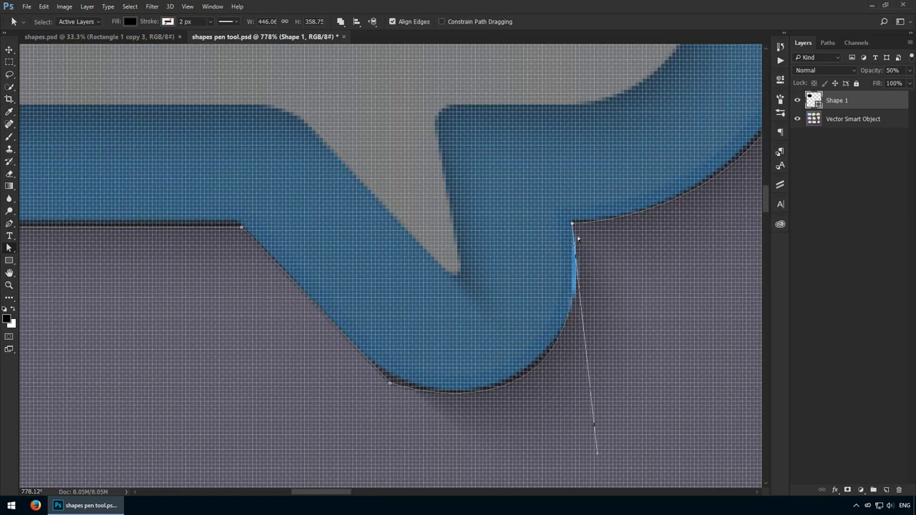